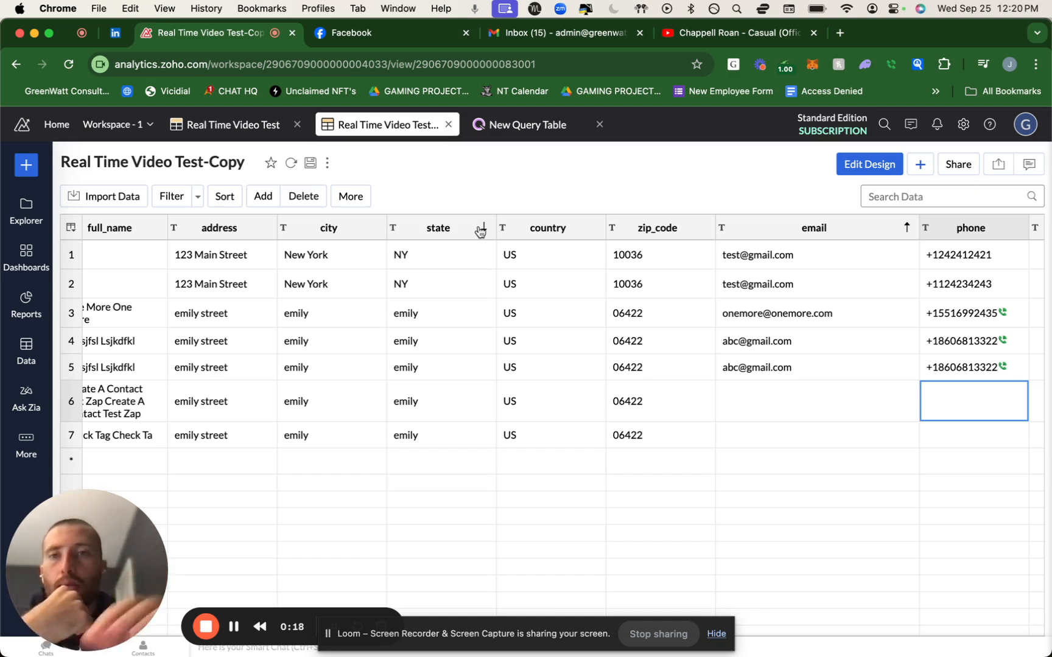
Look over the options for creating new items and view the Real Time Video Test table and its copy
click(29, 165)
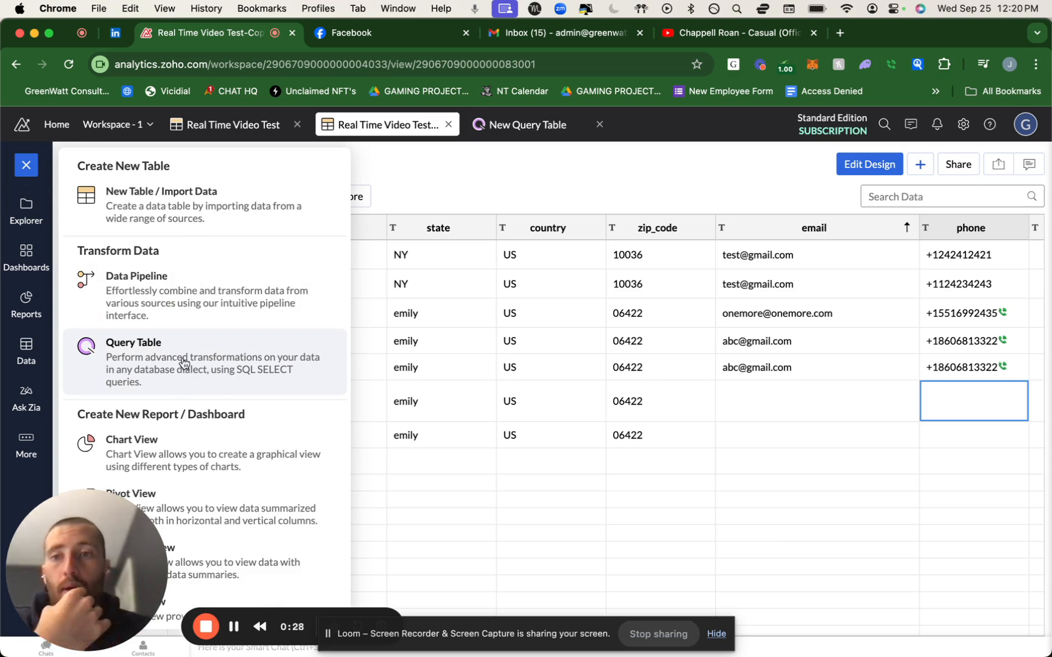
click(451, 194)
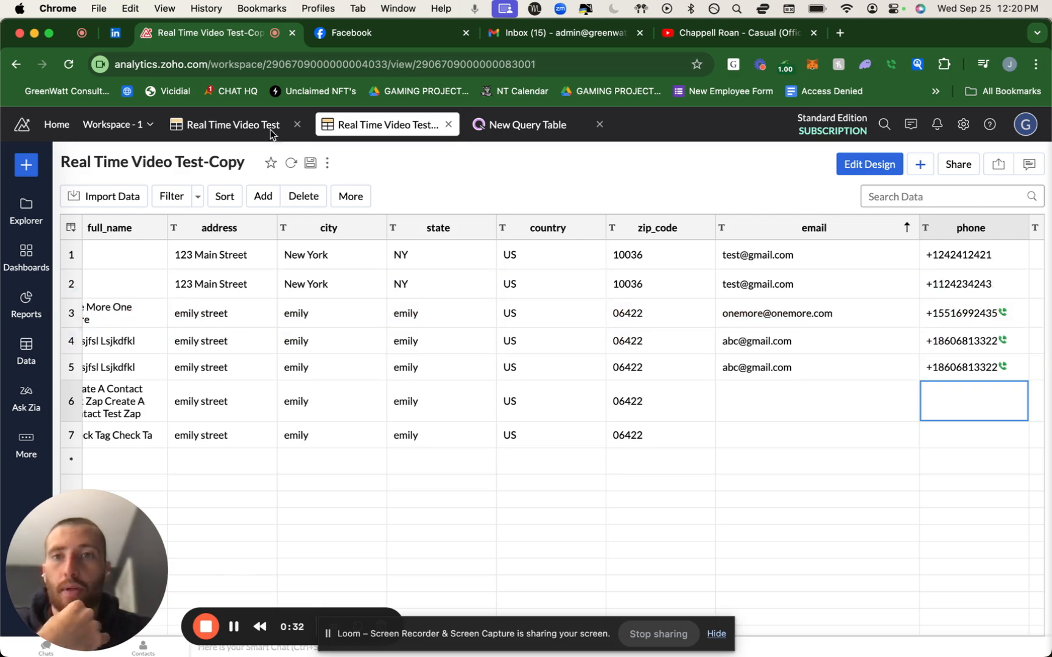
click(230, 120)
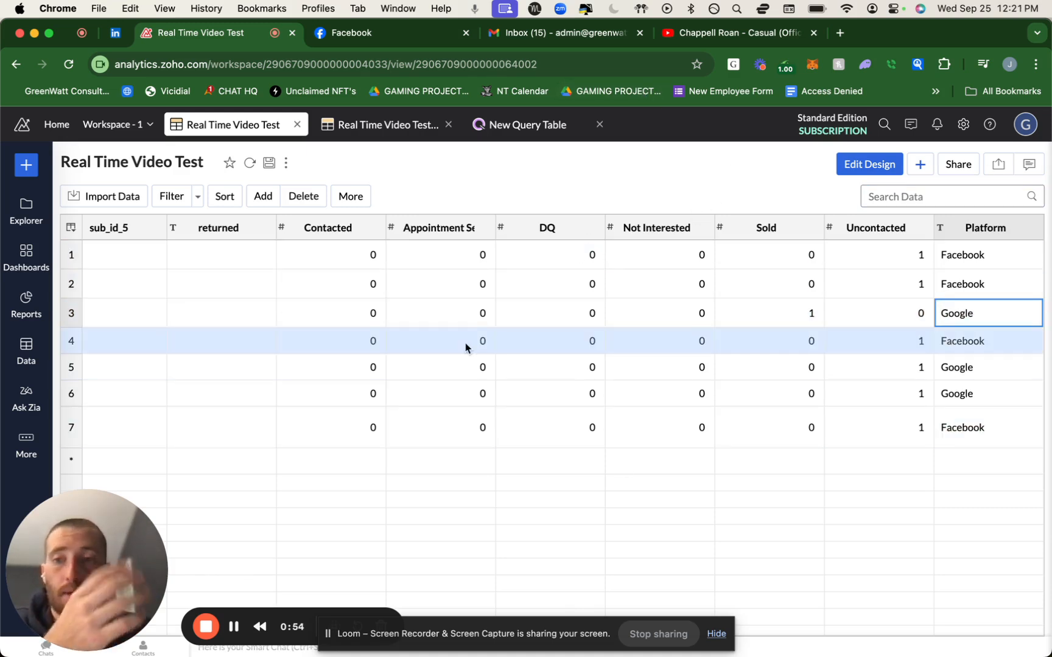
click(381, 135)
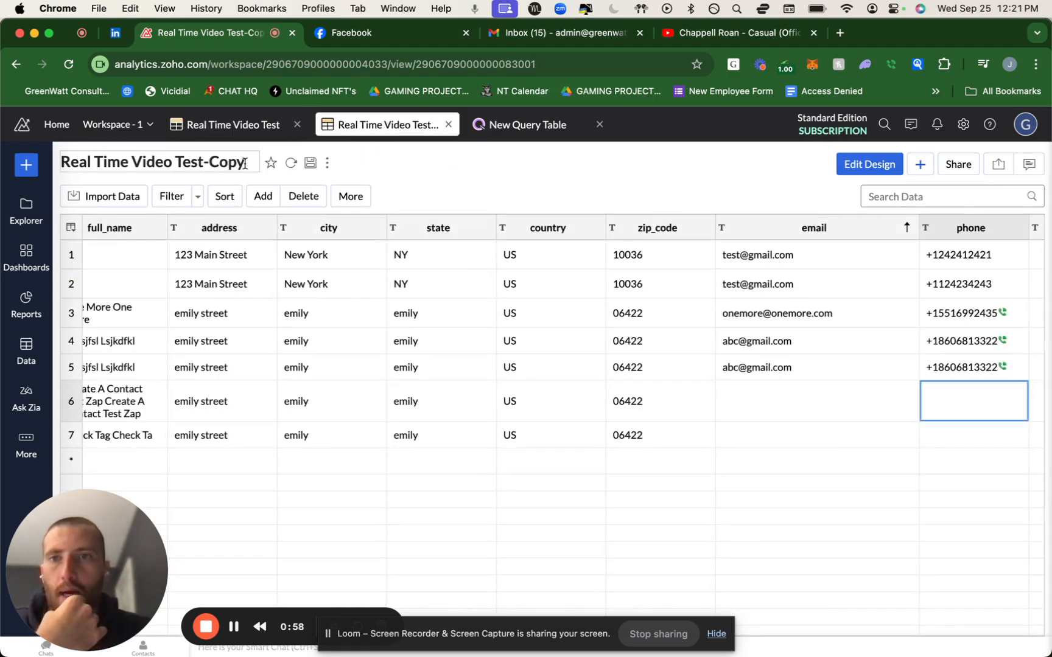
Examine the New Query Table's SQL, covering the first SELECT's columns, its FROM and WHERE clauses and the UNION ALL
click(527, 125)
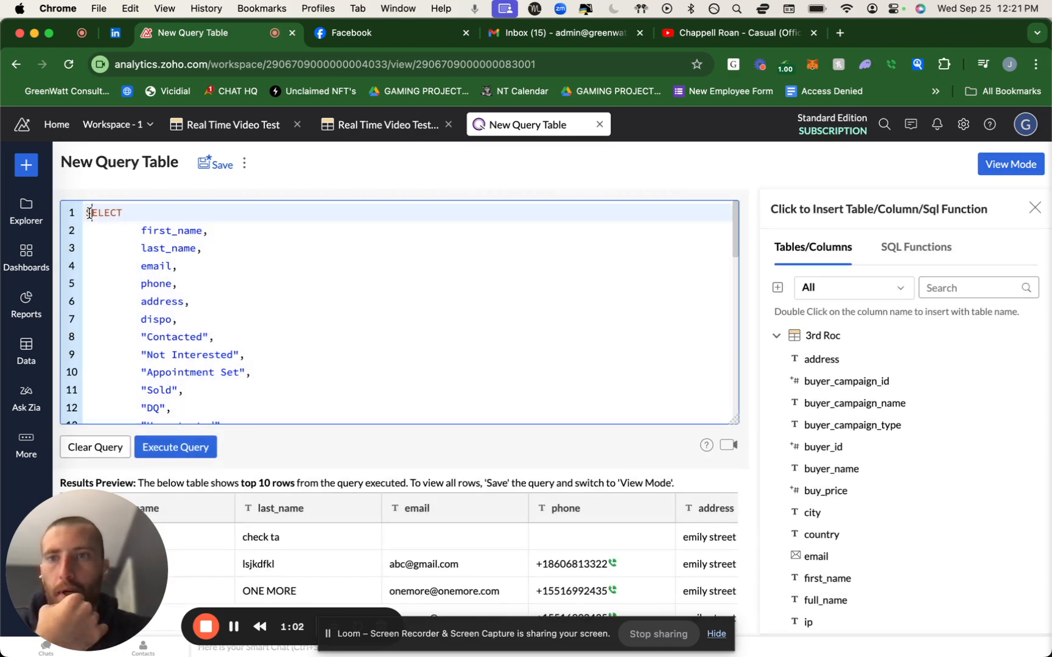
scroll(169, 295, down, 2)
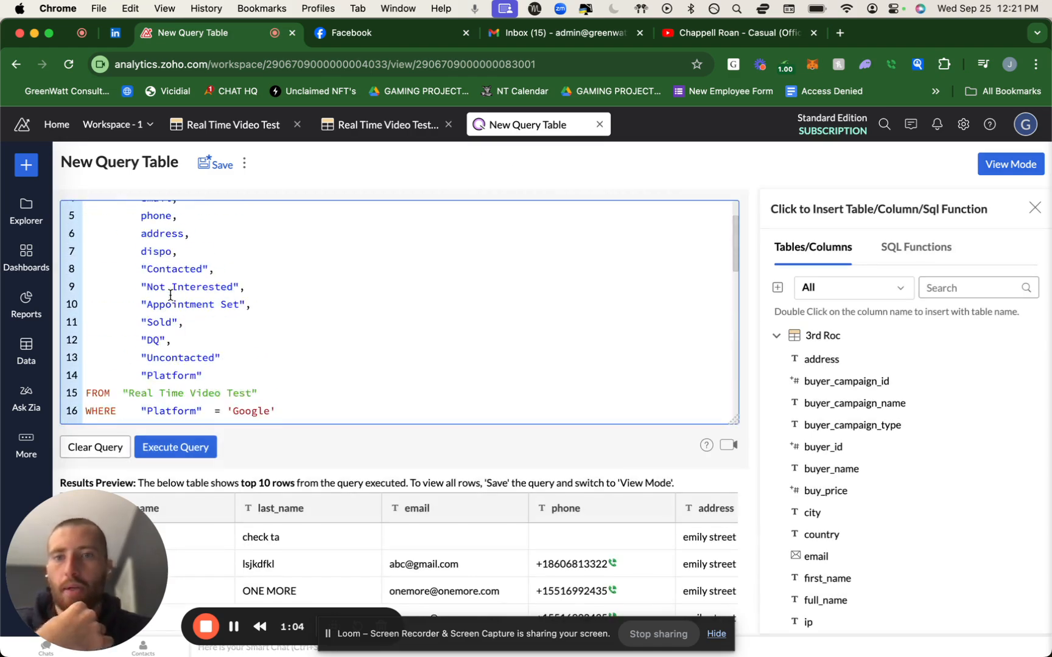
scroll(171, 295, up, 2)
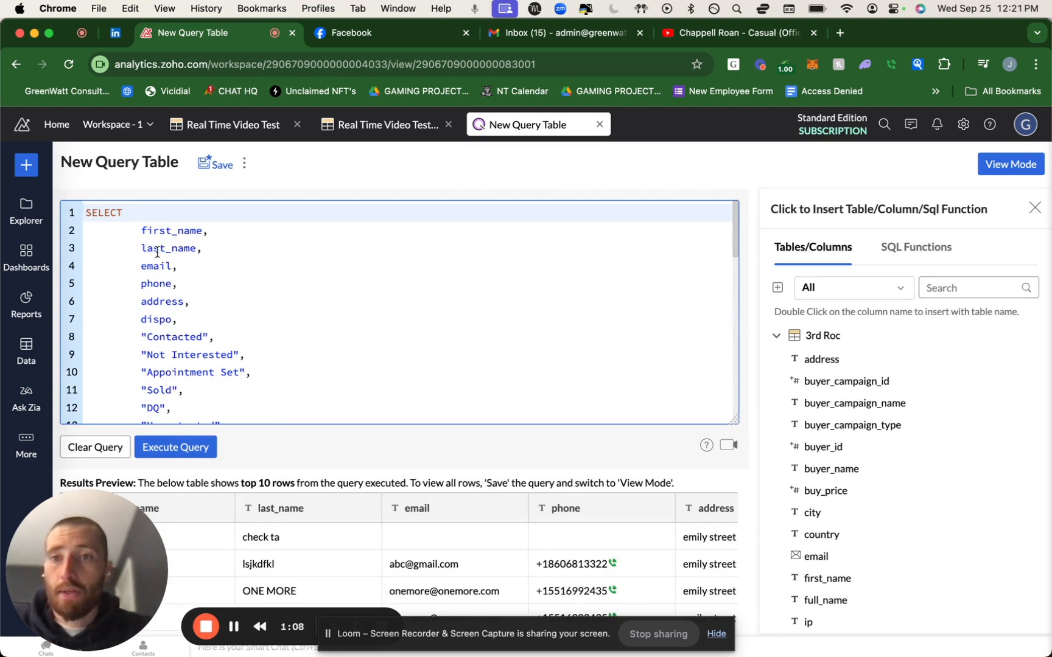
scroll(161, 243, down, 1)
scroll(162, 231, down, 1)
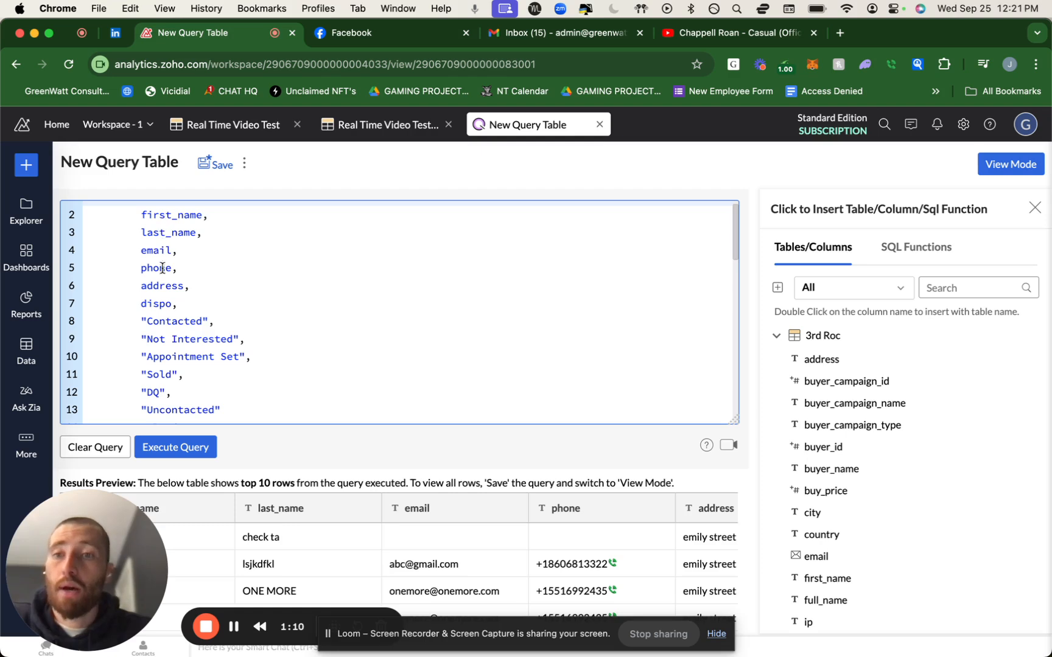
scroll(162, 286, down, 3)
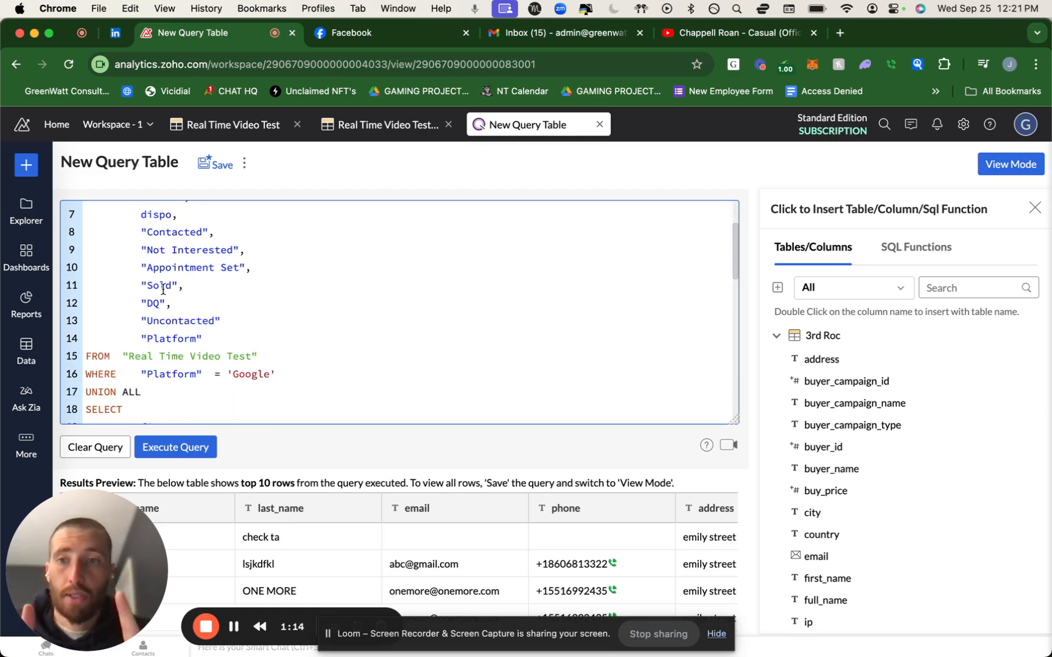
scroll(163, 290, up, 3)
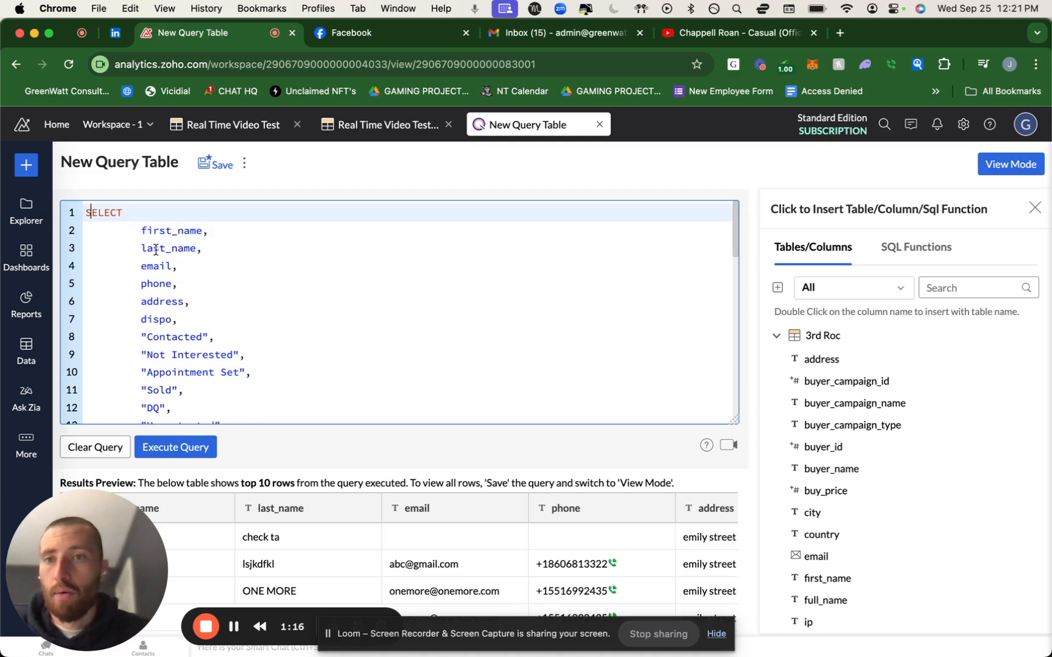
scroll(175, 296, down, 5)
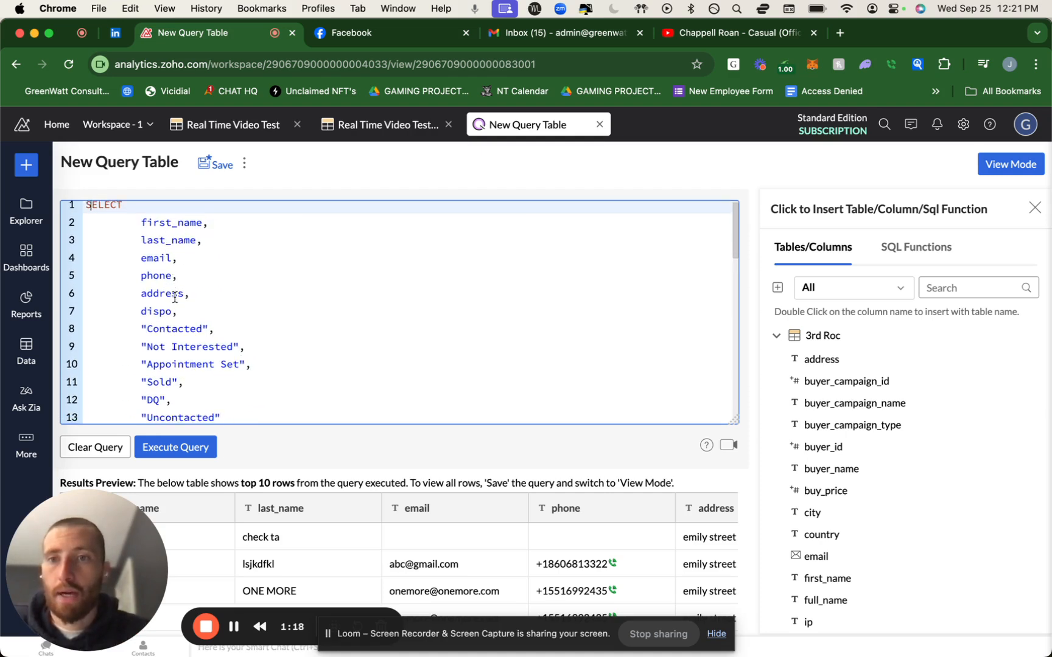
scroll(175, 299, up, 4)
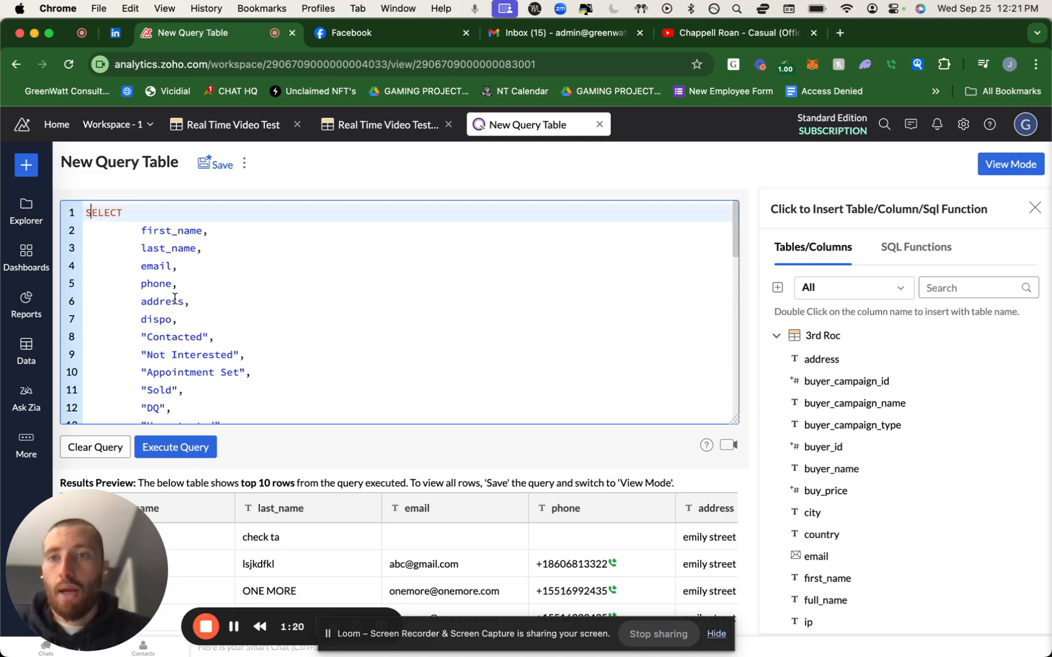
scroll(163, 266, down, 5)
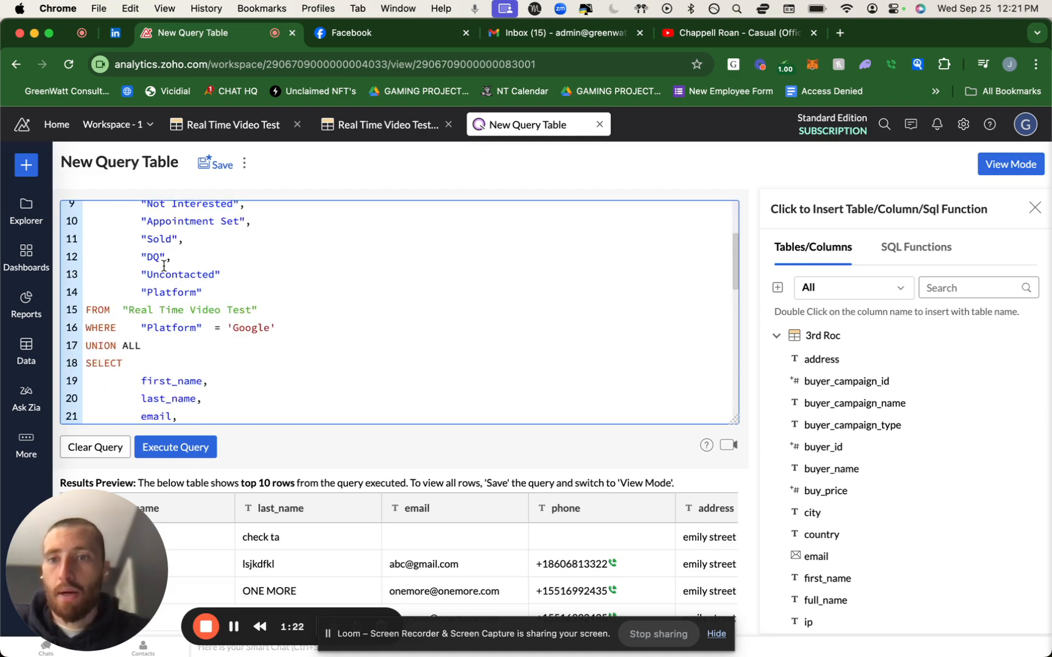
scroll(164, 266, down, 2)
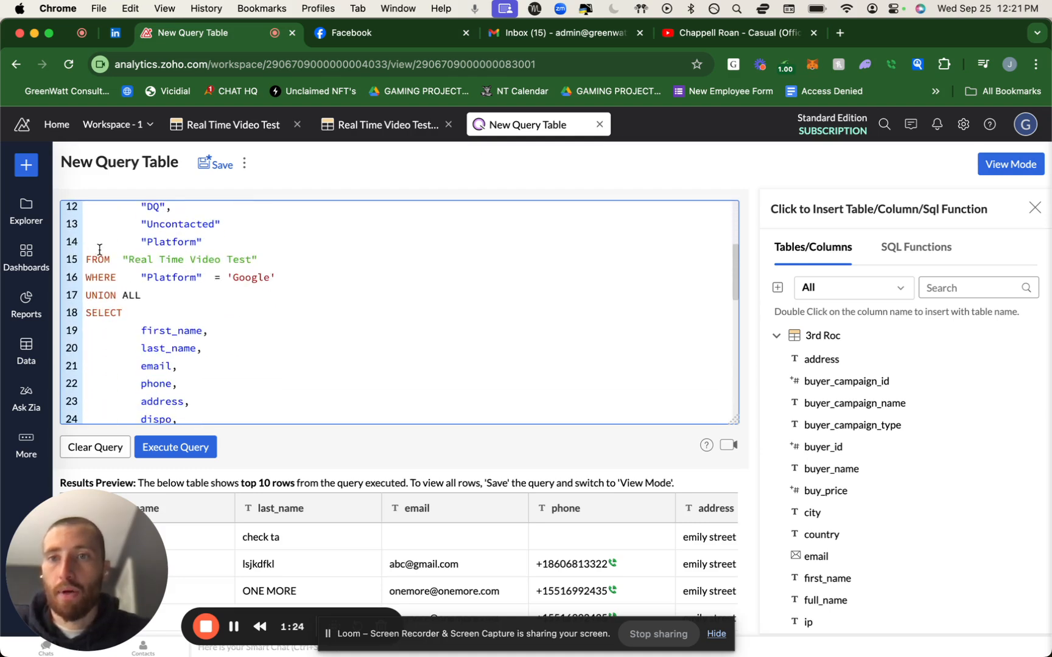
scroll(191, 244, up, 3)
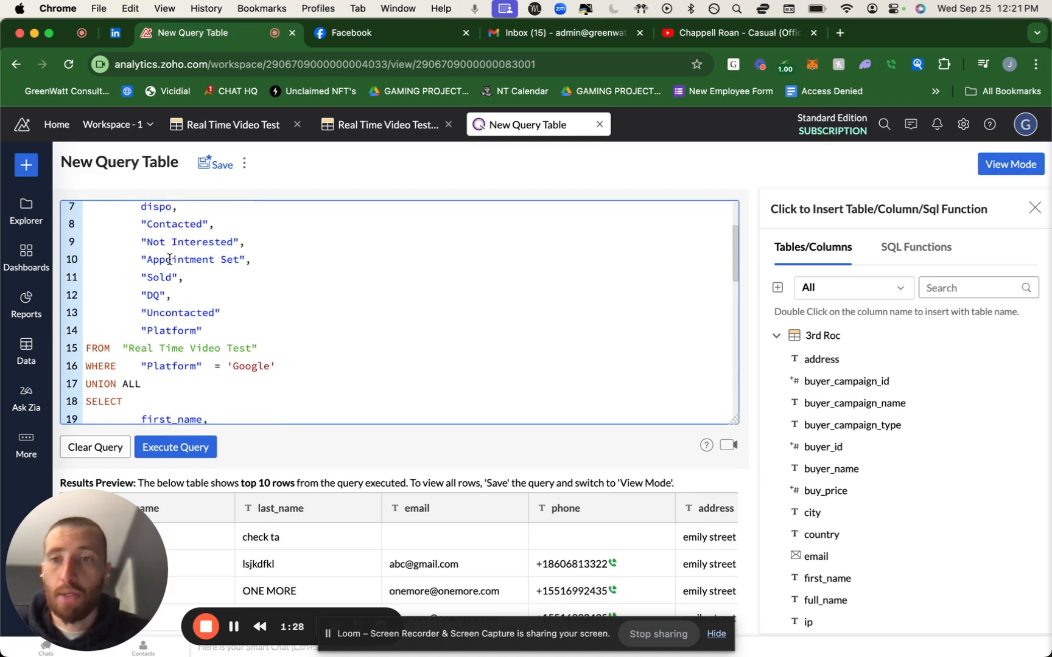
scroll(183, 274, down, 2)
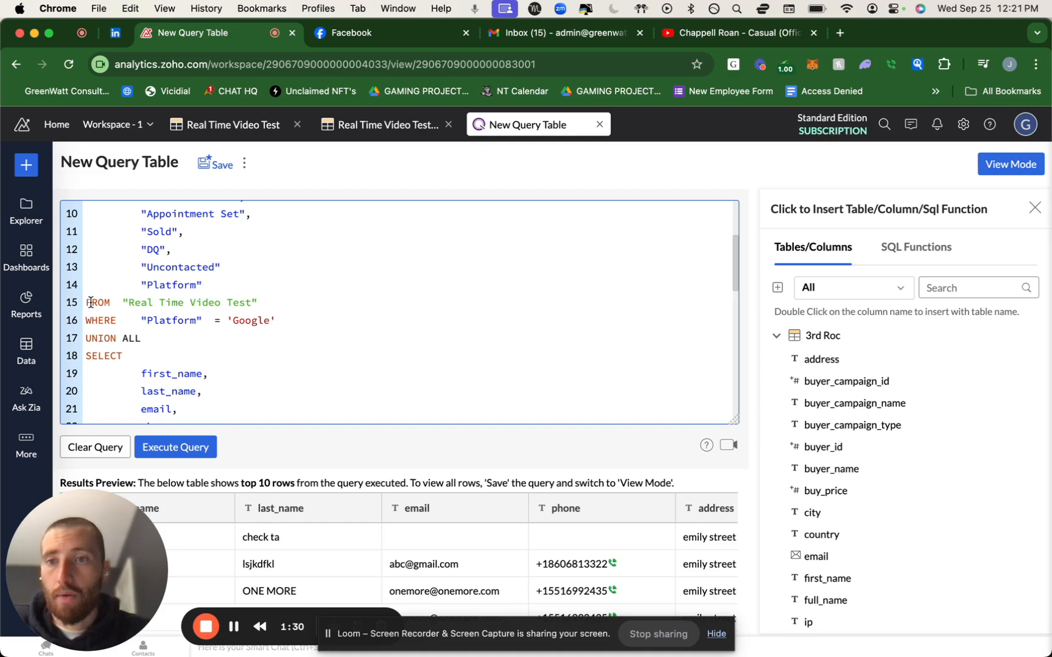
scroll(182, 304, down, 1)
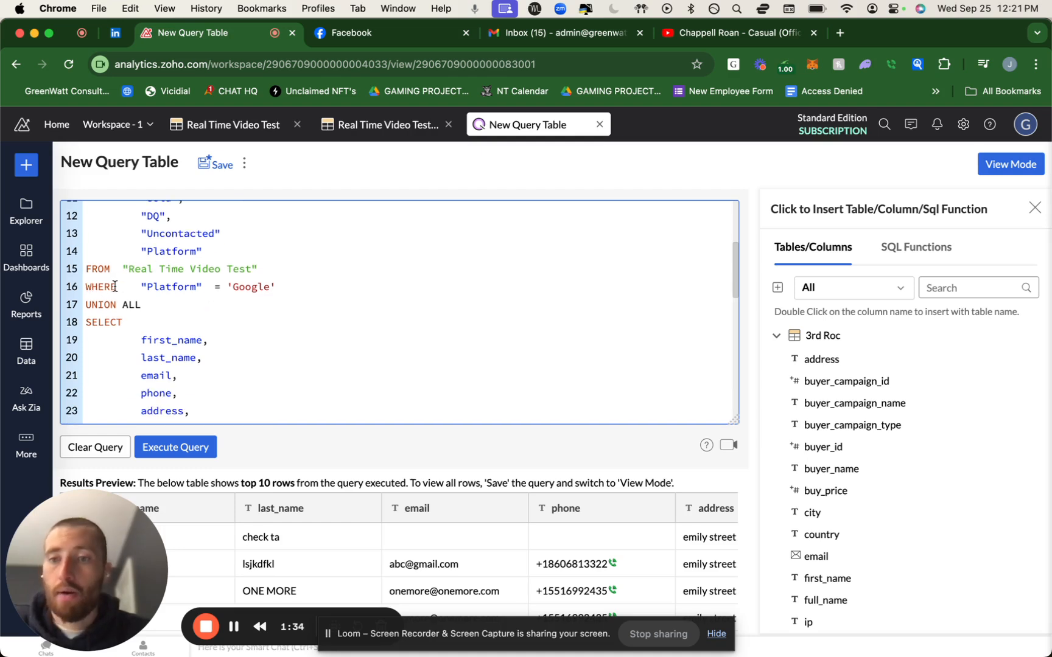
Compare the query's second SELECT block and its Platform filter with the Platform column of the Real Time Video Test-Copy table
click(394, 132)
scroll(969, 336, right, 10)
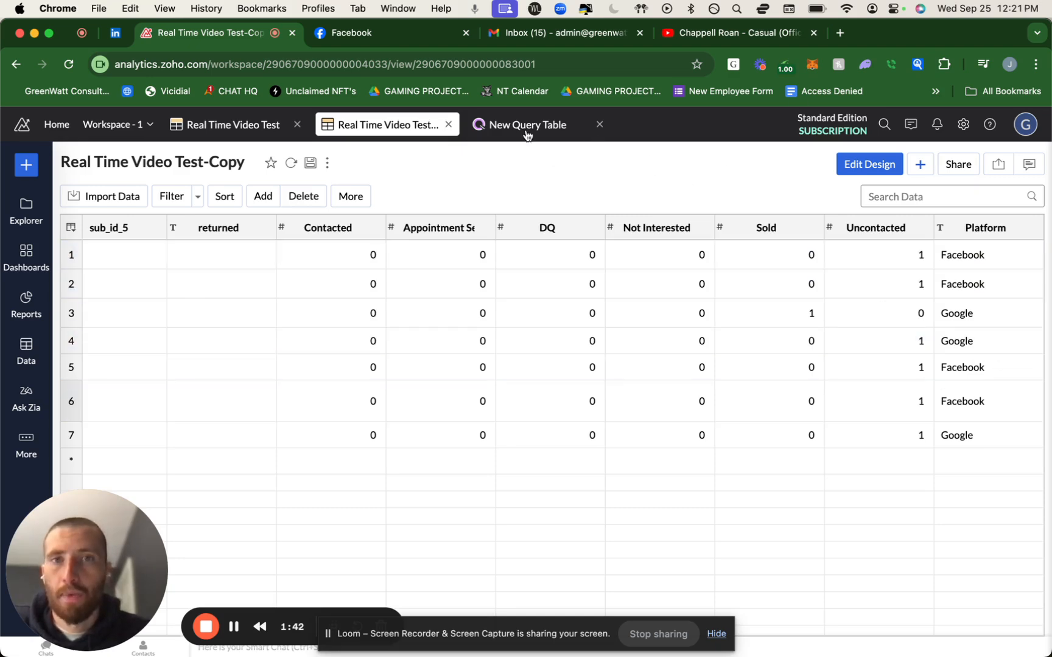
click(522, 128)
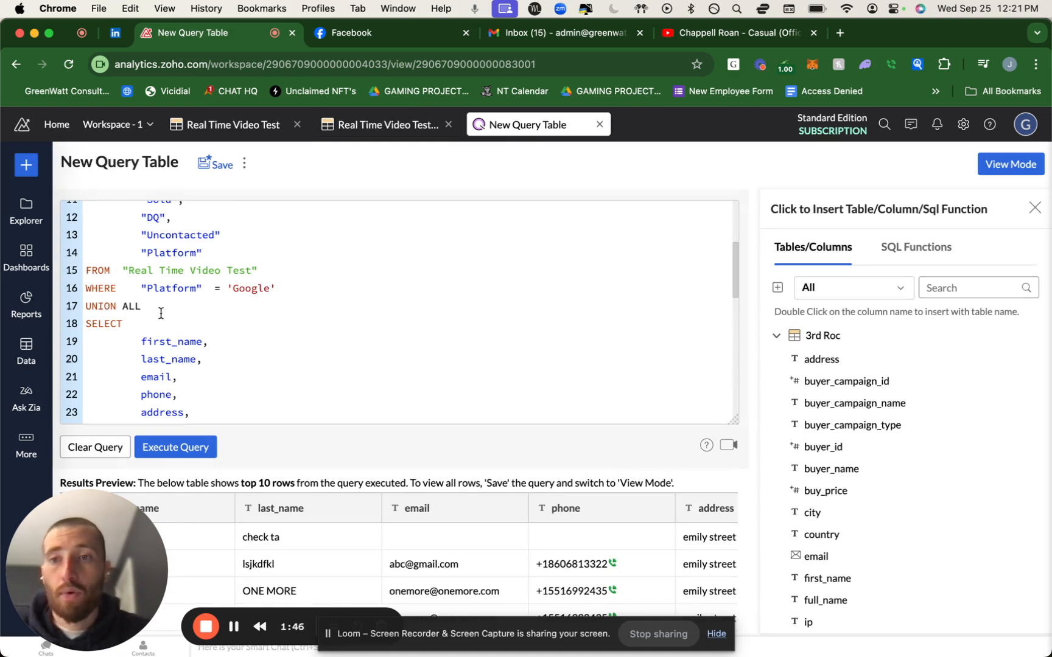
scroll(161, 312, down, 3)
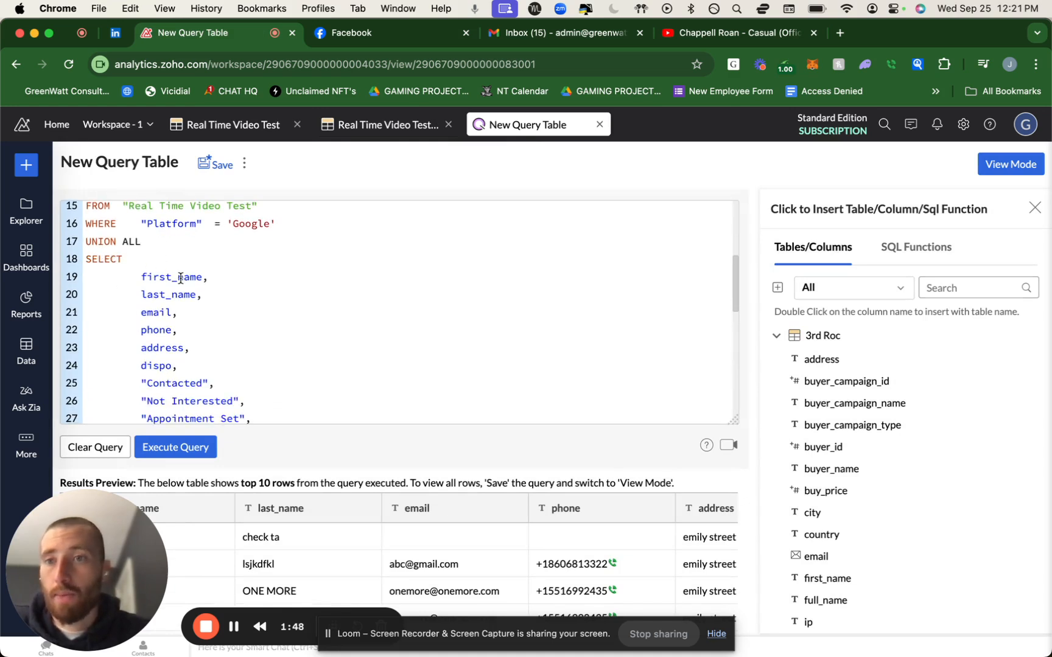
scroll(175, 285, down, 5)
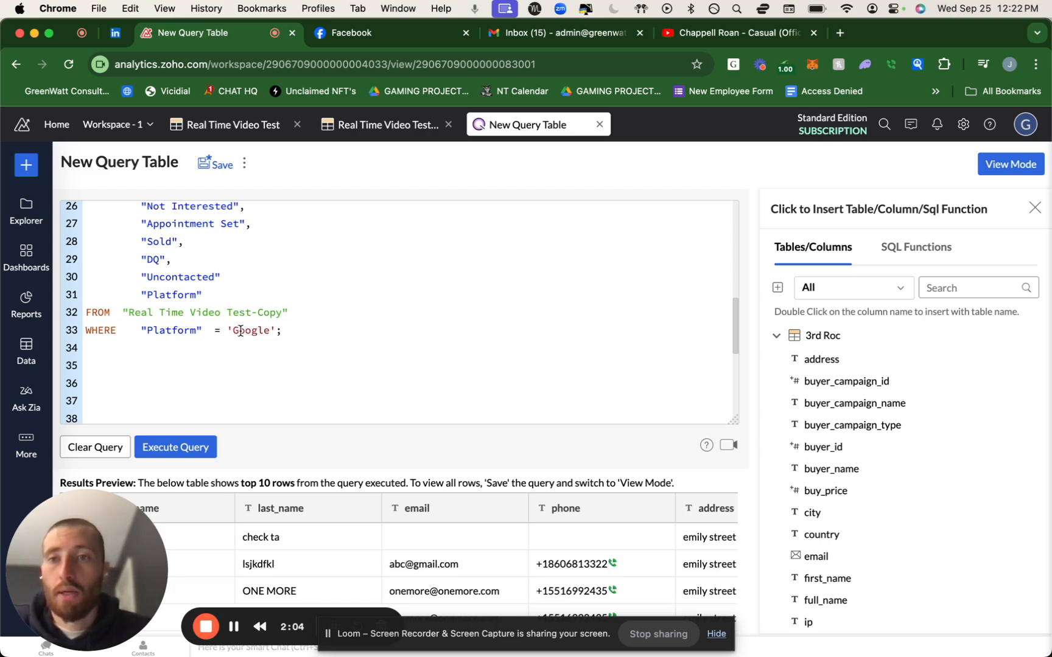
click(383, 125)
scroll(791, 286, right, 10)
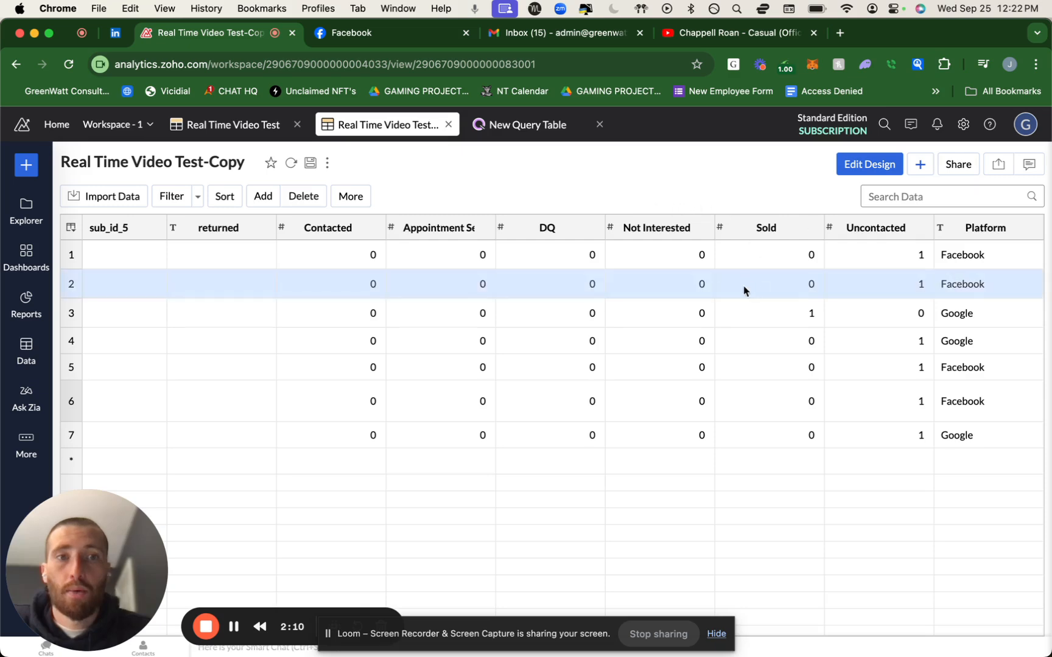
Execute the UNION ALL query that combines the Google rows of Real Time Video Test and Real Time Video Test-Copy
click(515, 125)
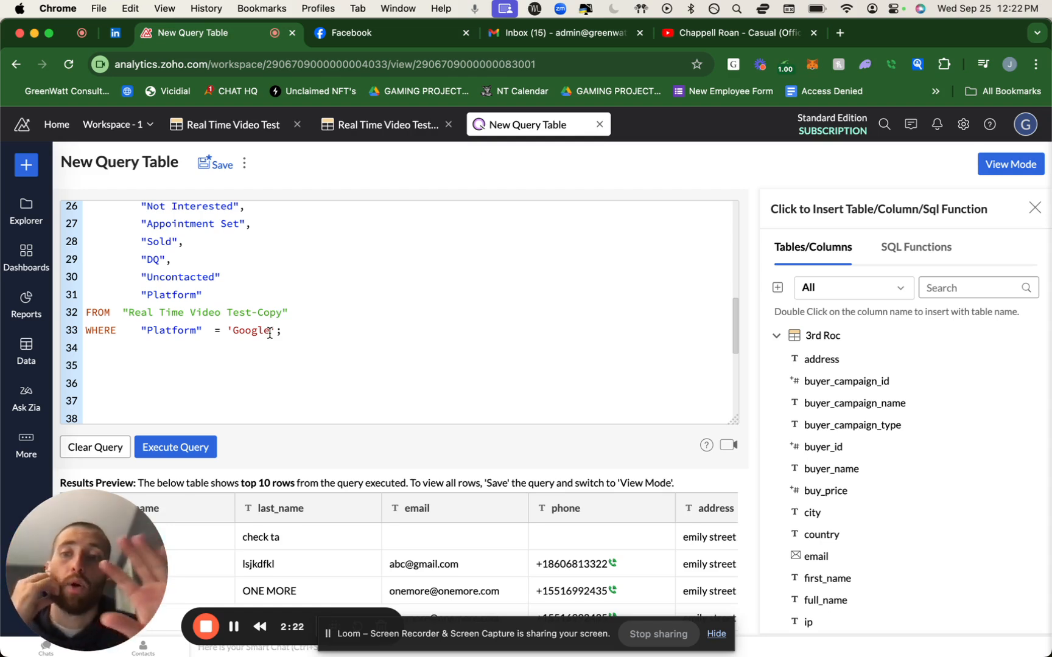
scroll(244, 385, down, 3)
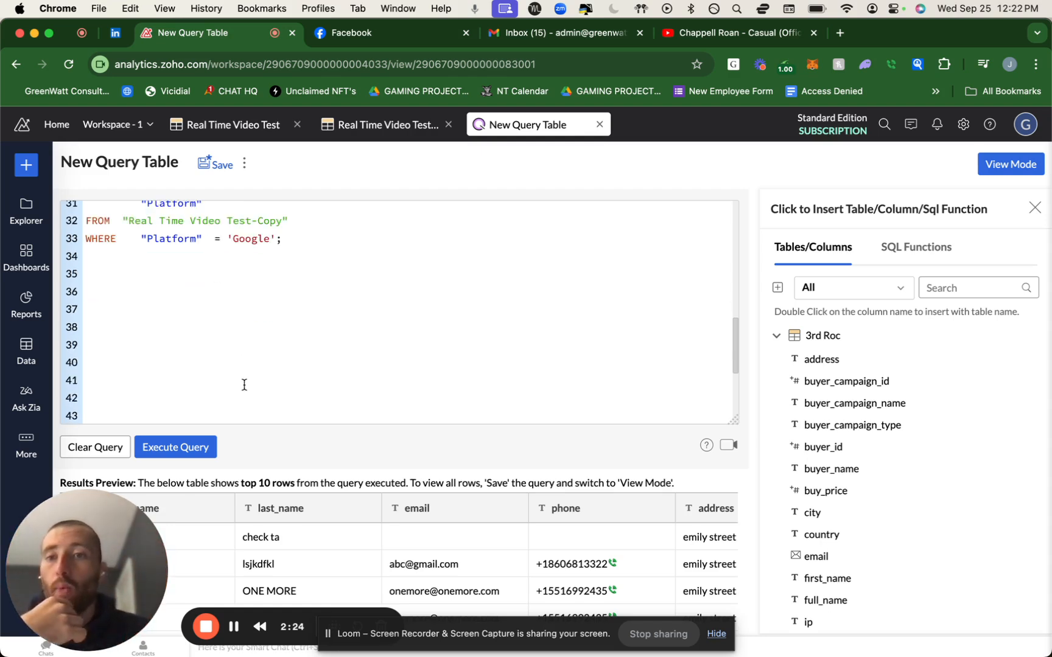
click(187, 439)
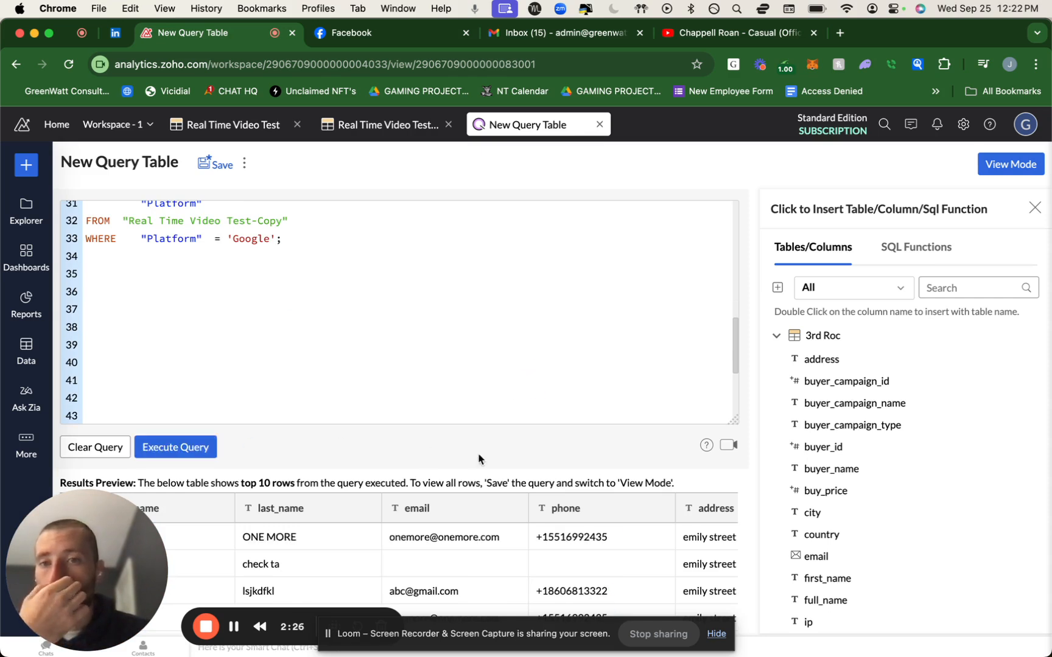
Examine the query's results preview across the contact, dispo and status columns
scroll(468, 514, down, 1)
scroll(468, 514, down, 1)
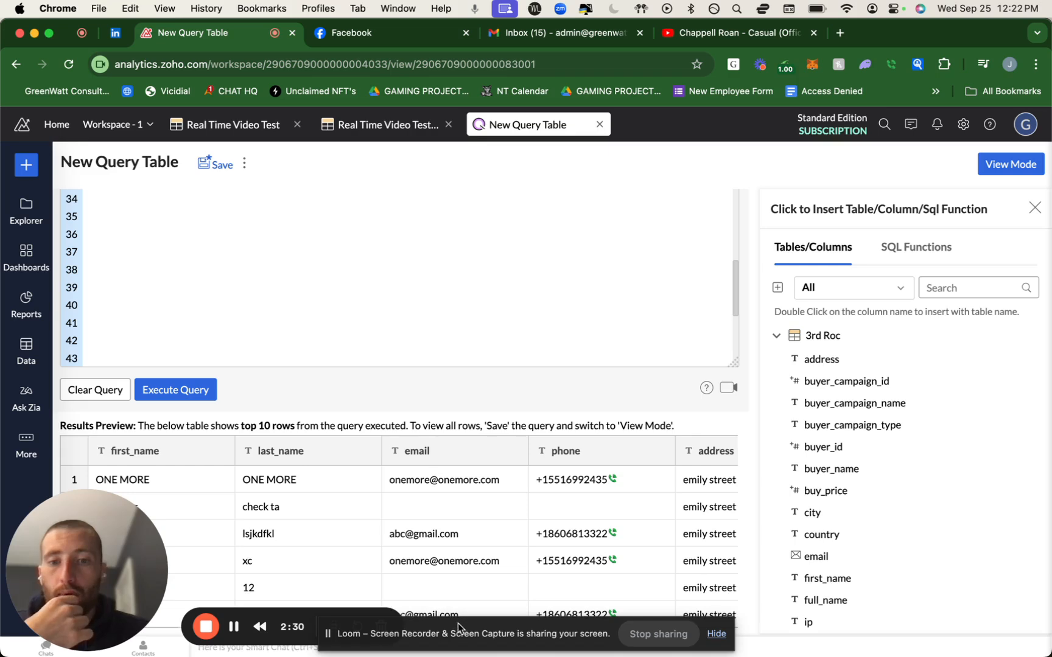
drag(457, 624, 522, 530)
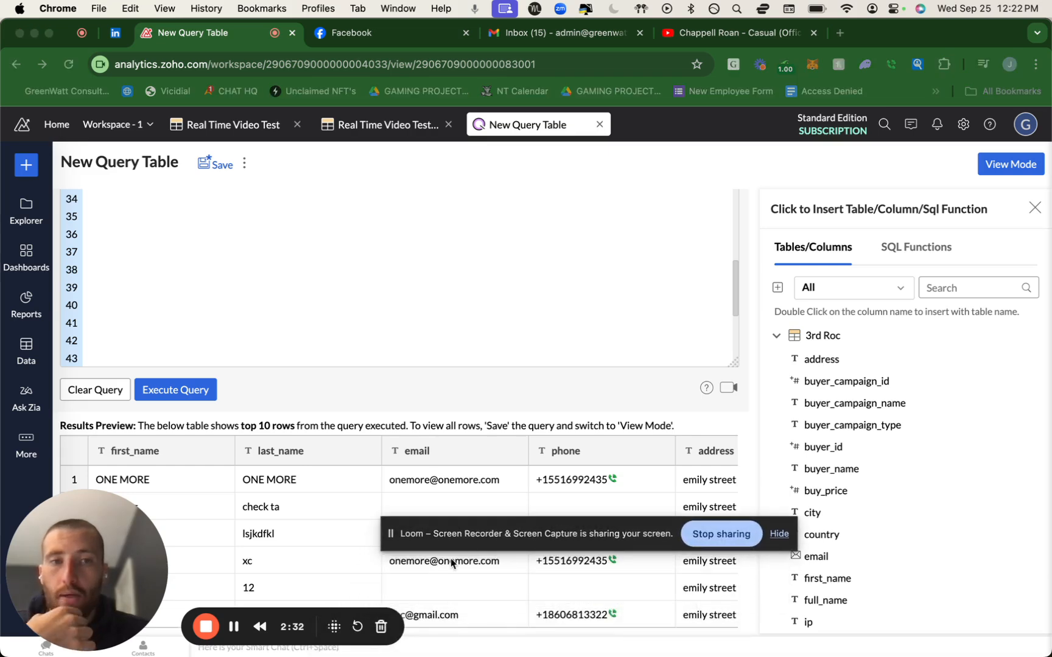
scroll(451, 558, right, 2)
scroll(451, 559, left, 2)
scroll(365, 414, up, 10)
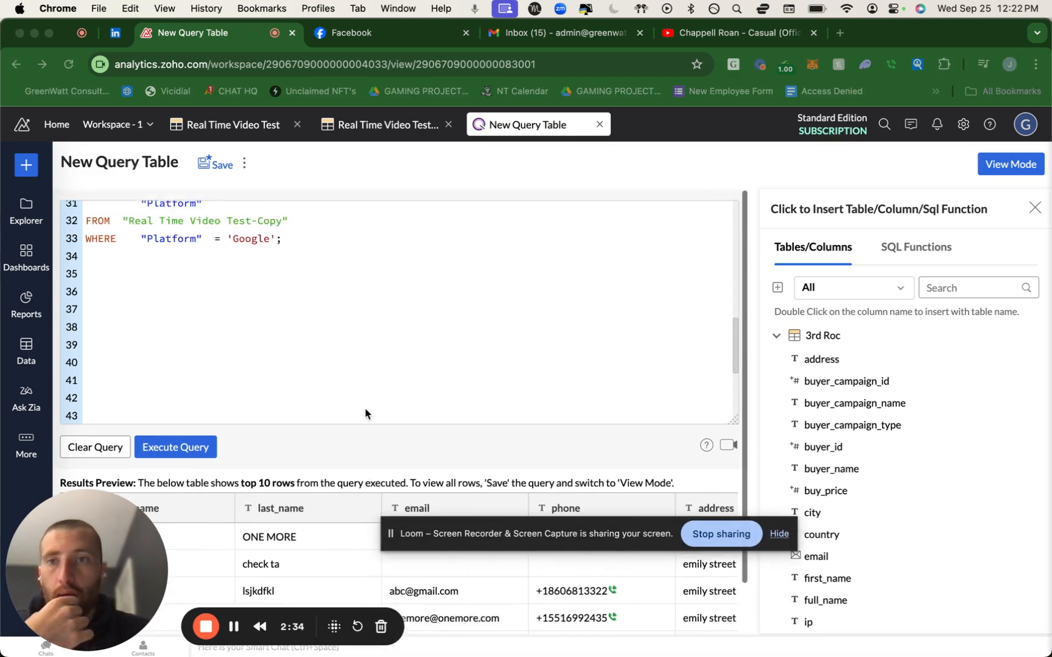
scroll(182, 308, down, 5)
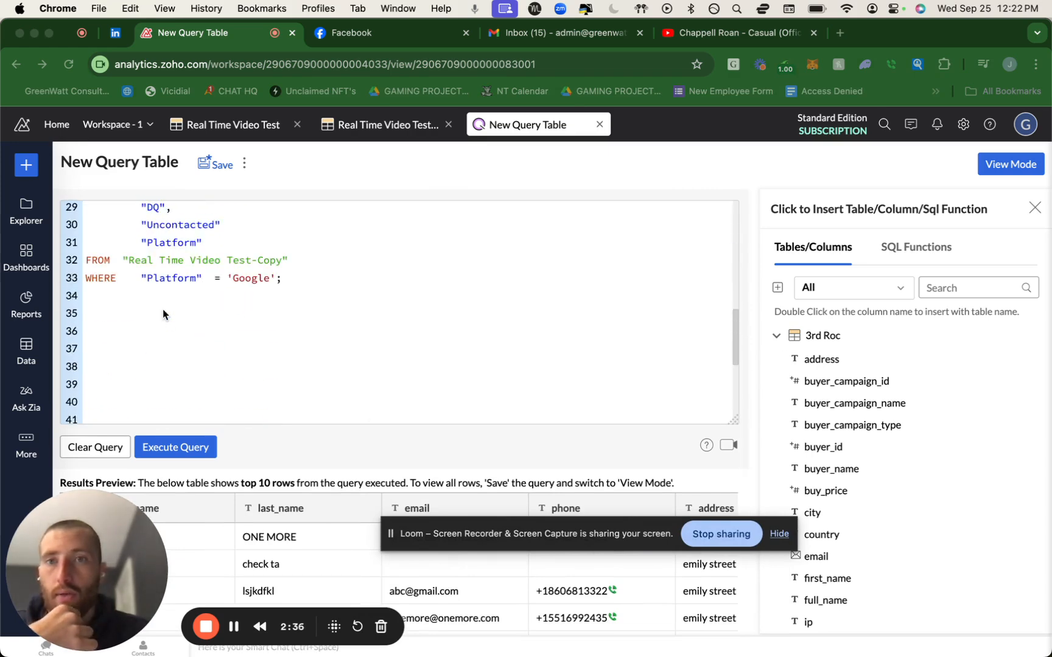
scroll(268, 492, down, 2)
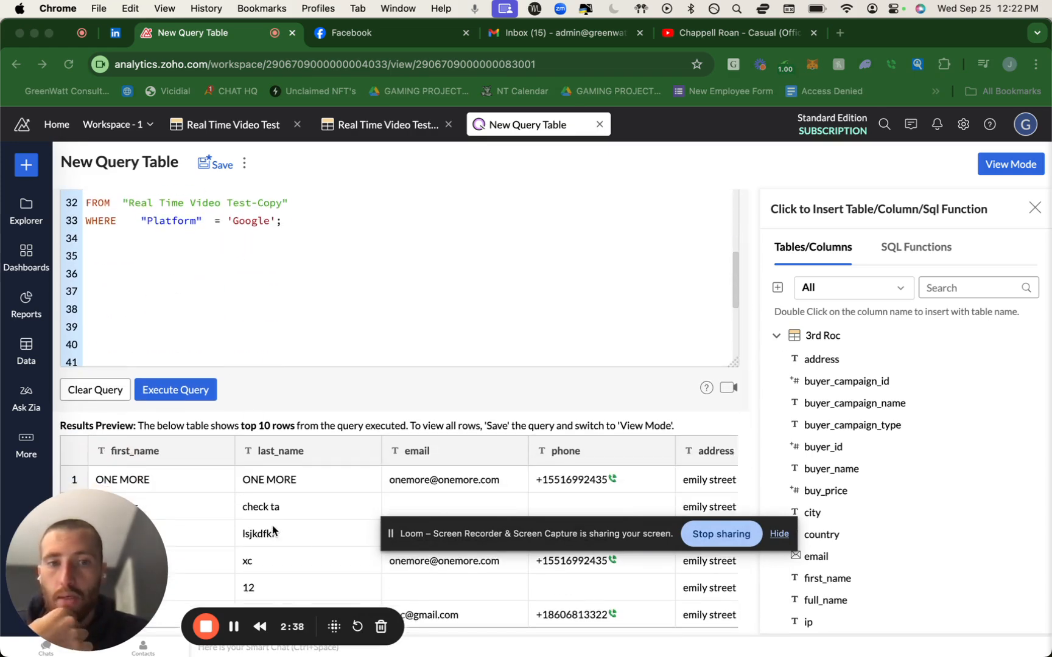
scroll(398, 600, right, 10)
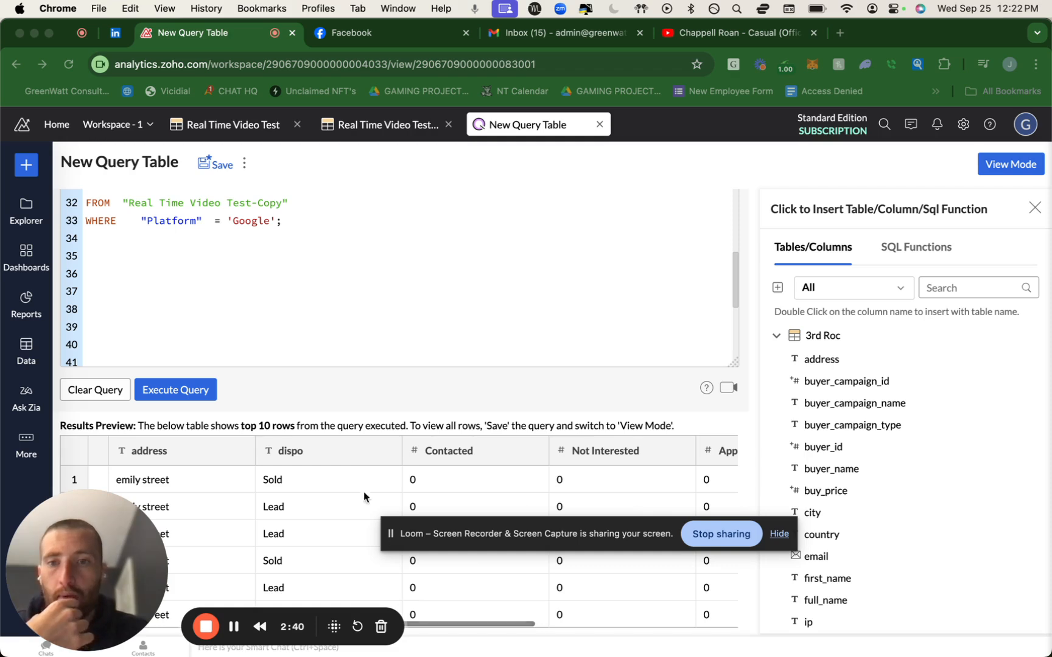
scroll(519, 589, right, 5)
scroll(519, 590, right, 2)
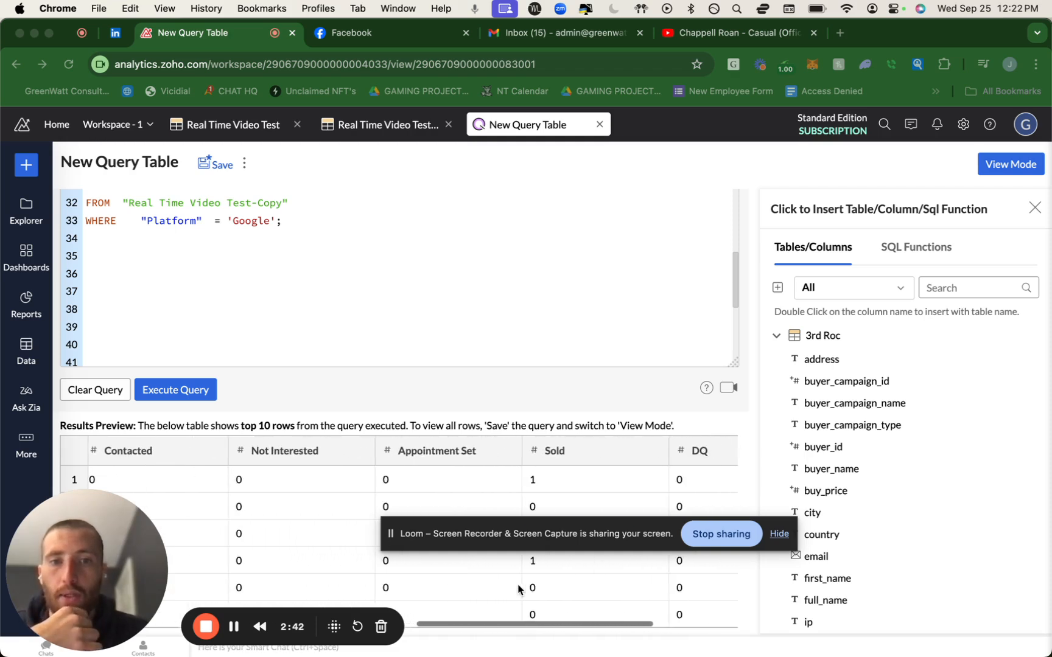
scroll(558, 475, left, 12)
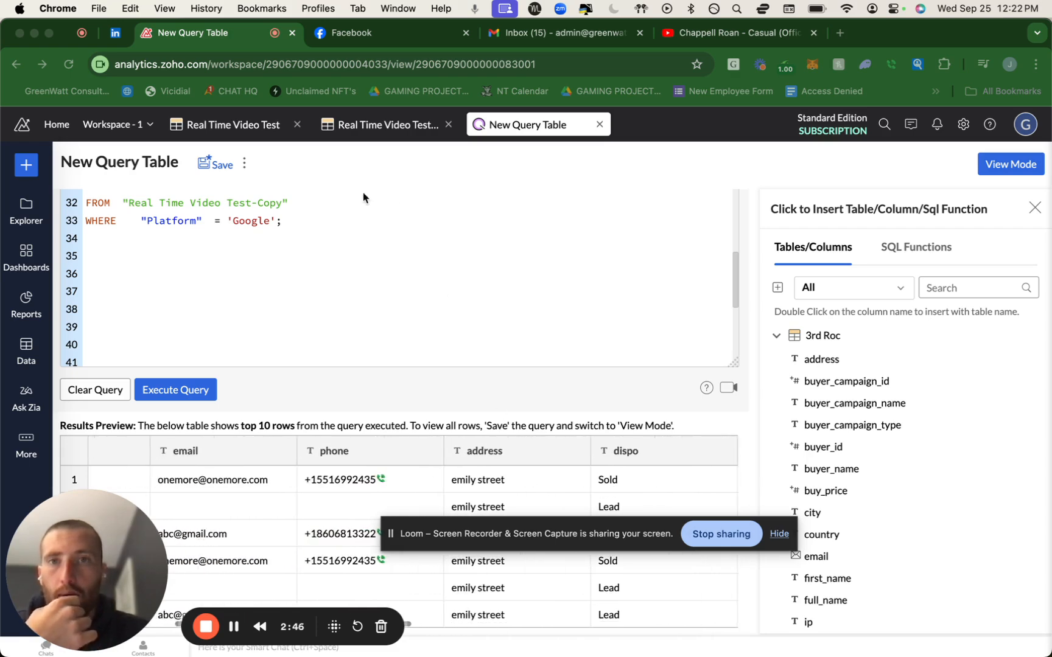
Check the status and Platform columns of the Real Time Video Test-Copy table against the query results
click(388, 126)
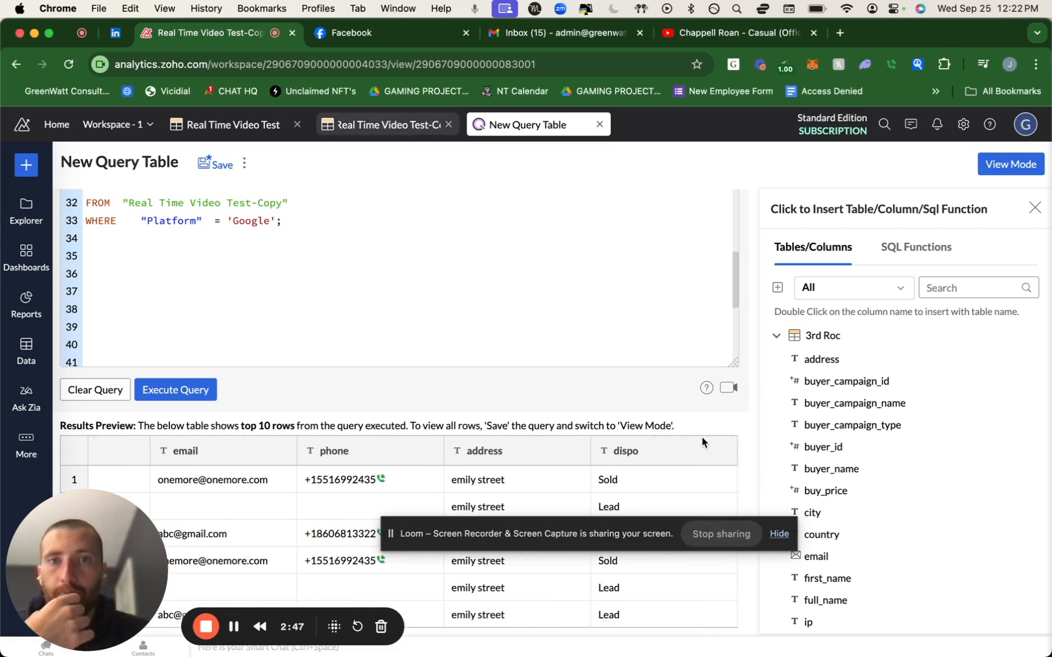
scroll(861, 395, right, 15)
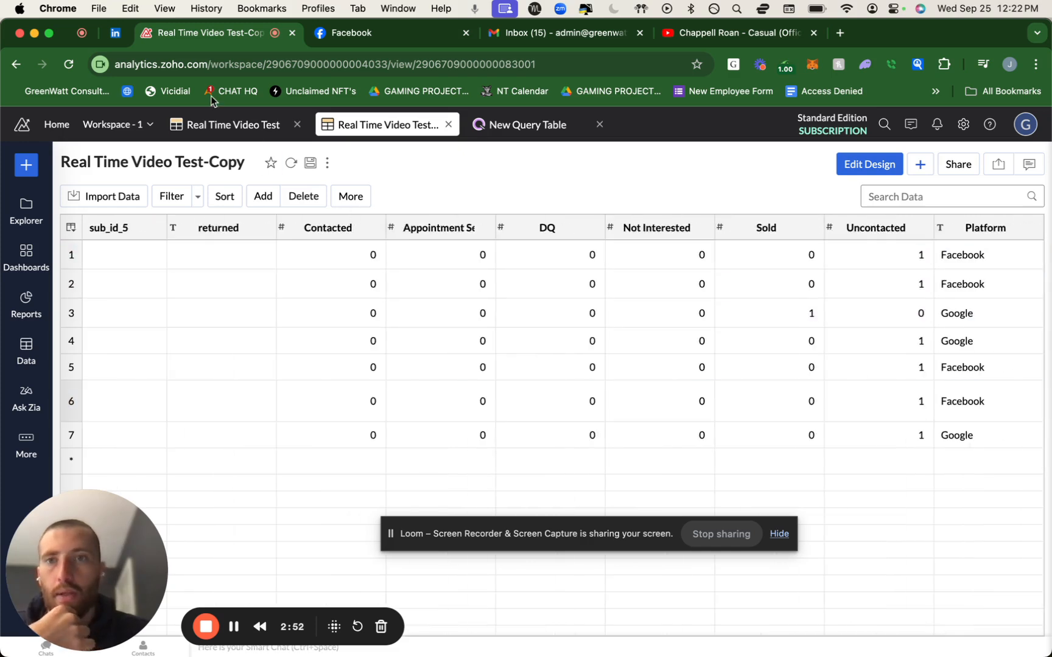
Compare the Real Time Video Test table's Platform and status columns with the query's results preview, including the Sold and name columns
click(225, 125)
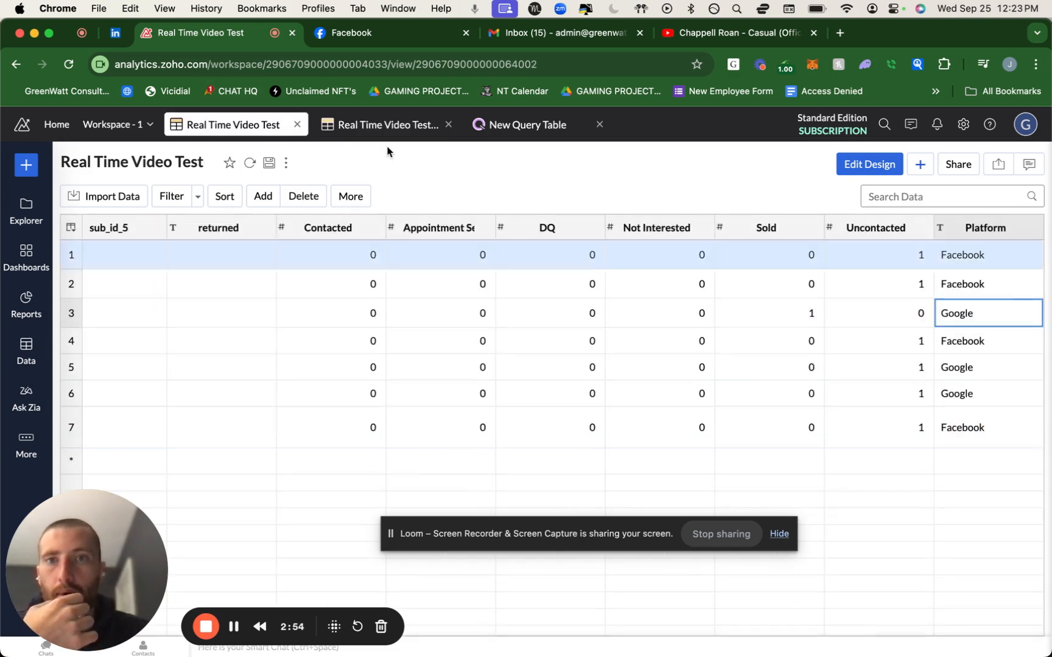
click(542, 126)
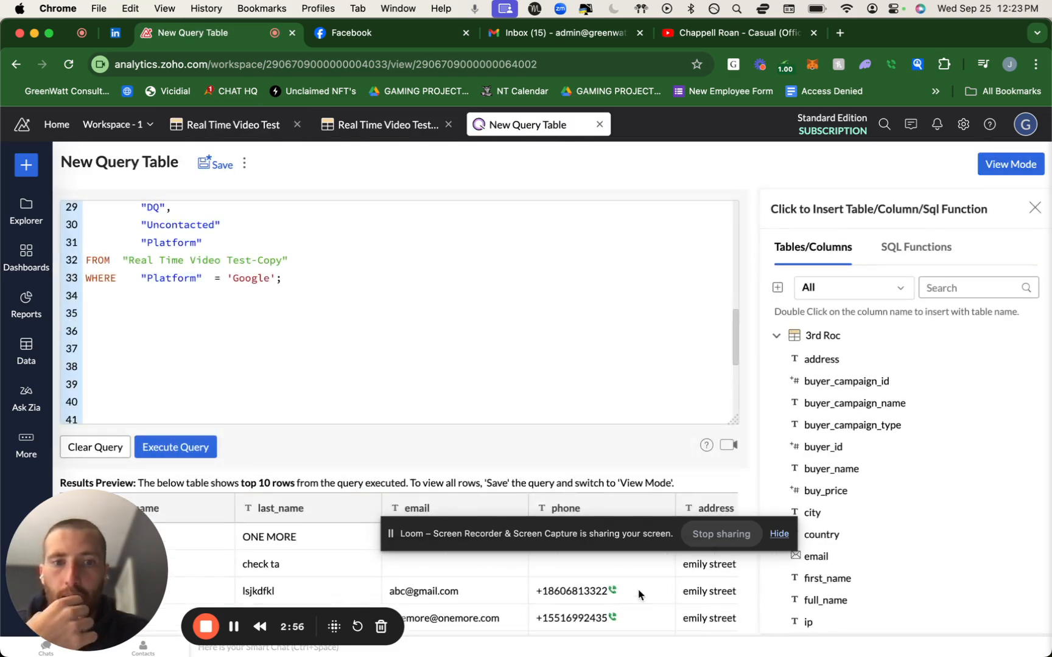
scroll(638, 594, right, 10)
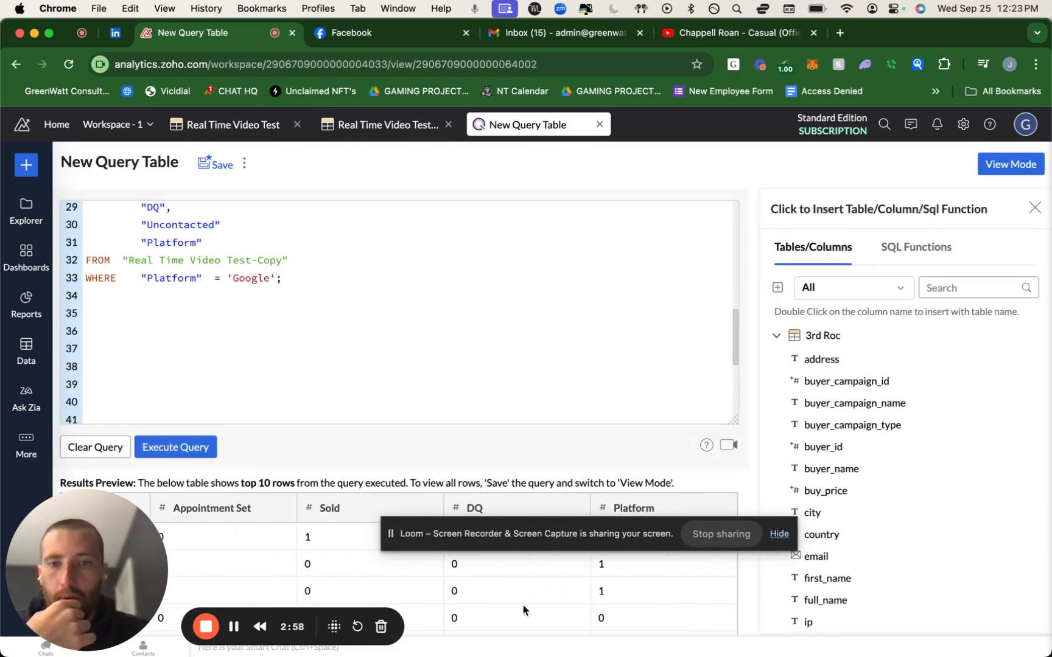
scroll(341, 563, down, 2)
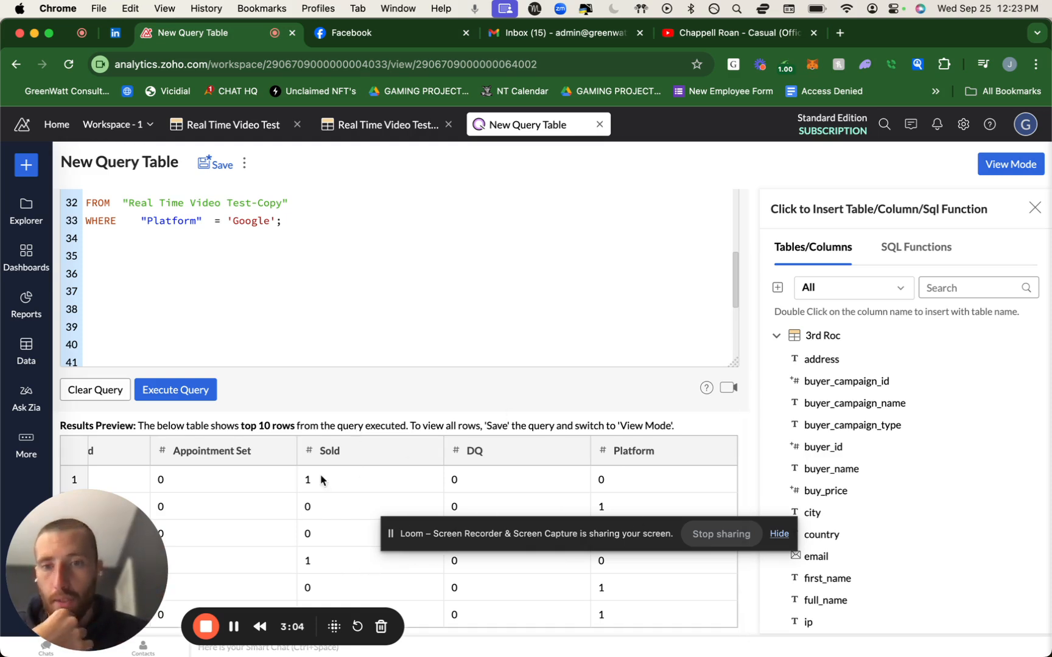
scroll(326, 568, left, 5)
scroll(325, 568, left, 3)
scroll(460, 587, right, 10)
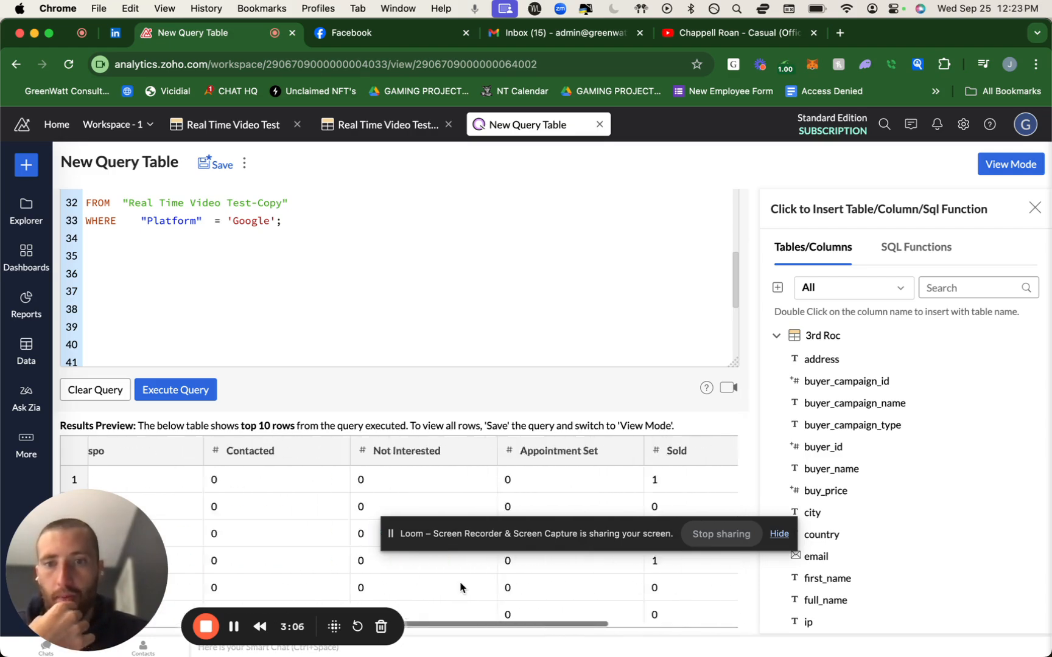
scroll(460, 587, left, 10)
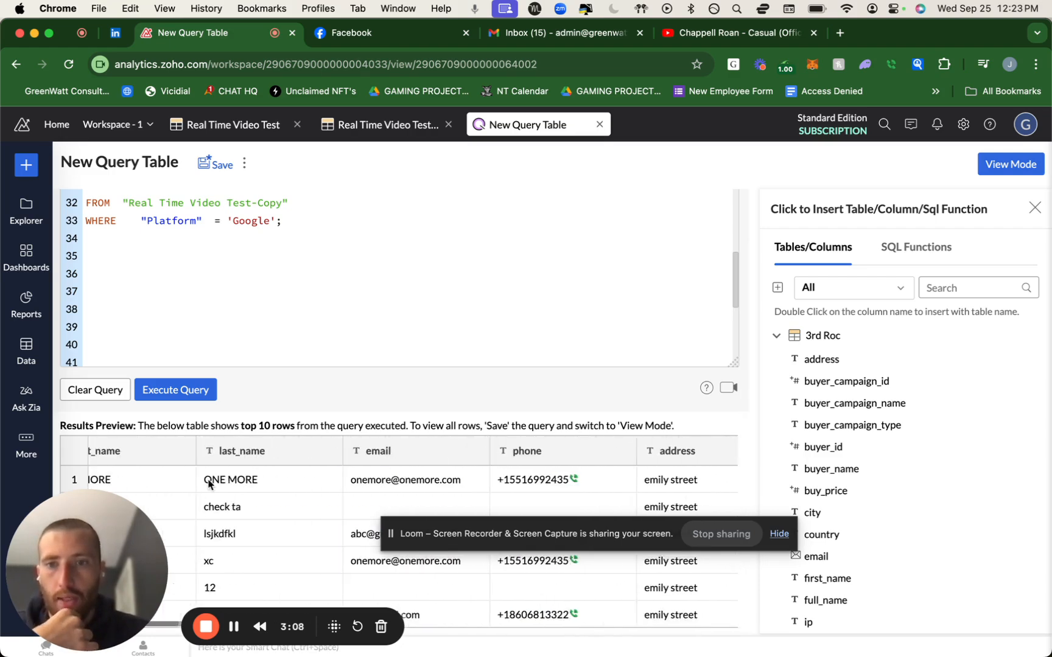
scroll(210, 487, left, 3)
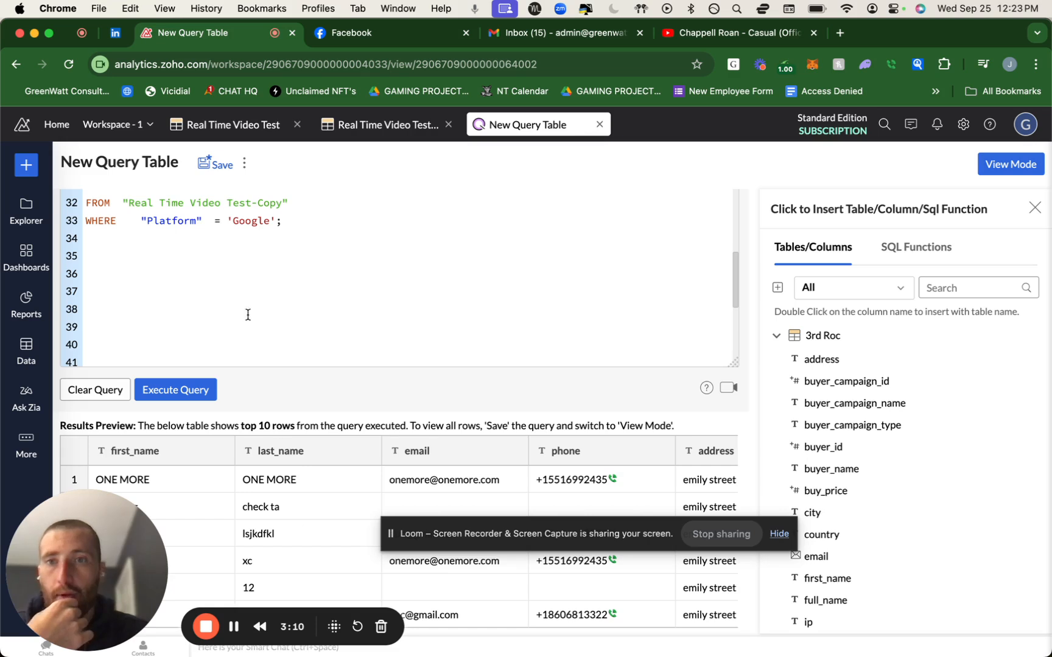
Change the Platform filter of the query's second SELECT, on Real Time Video Test-Copy, to 'Facebook'
click(269, 223)
key(BackSpace)
key(BackSpace)
key(BackSpace)
key(BackSpace)
key(BackSpace)
key(BackSpace)
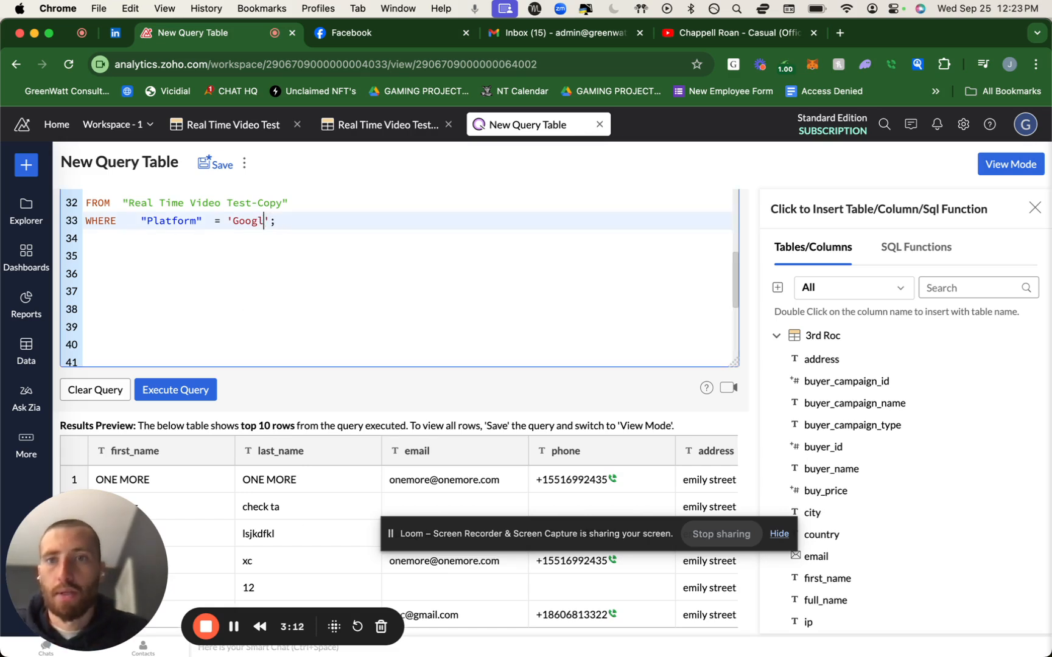
text(Facebook)
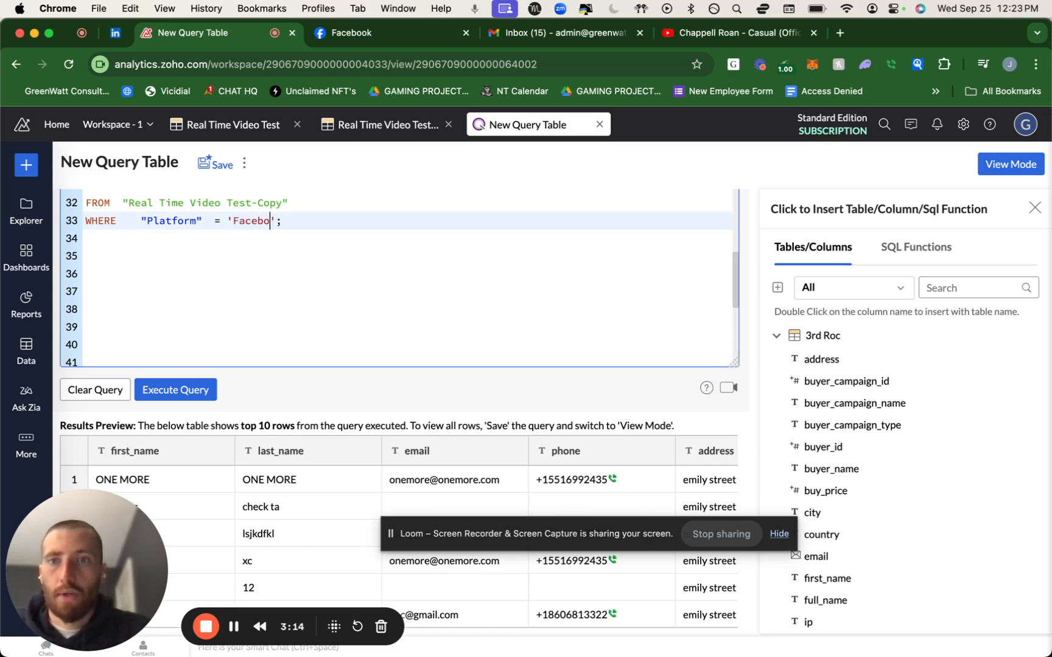
Change the Platform filter of the query's first SELECT, on Real Time Video Test, to 'Facebook'
scroll(395, 277, up, 10)
scroll(272, 228, up, 1)
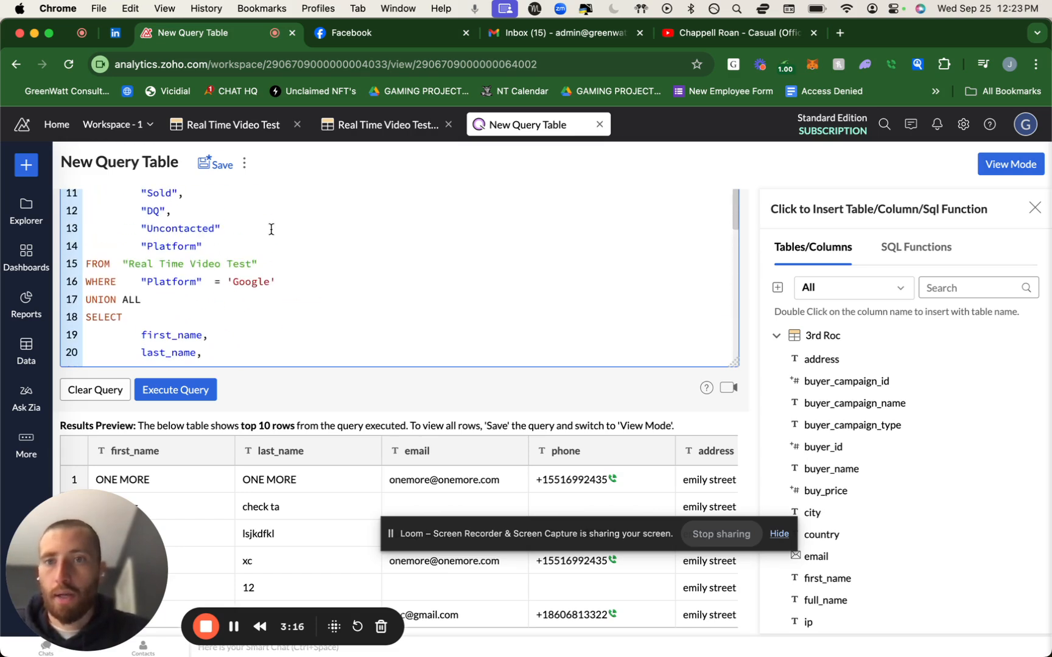
click(271, 283)
key(BackSpace)
key(BackSpace)
key(BackSpace)
key(BackSpace)
key(BackSpace)
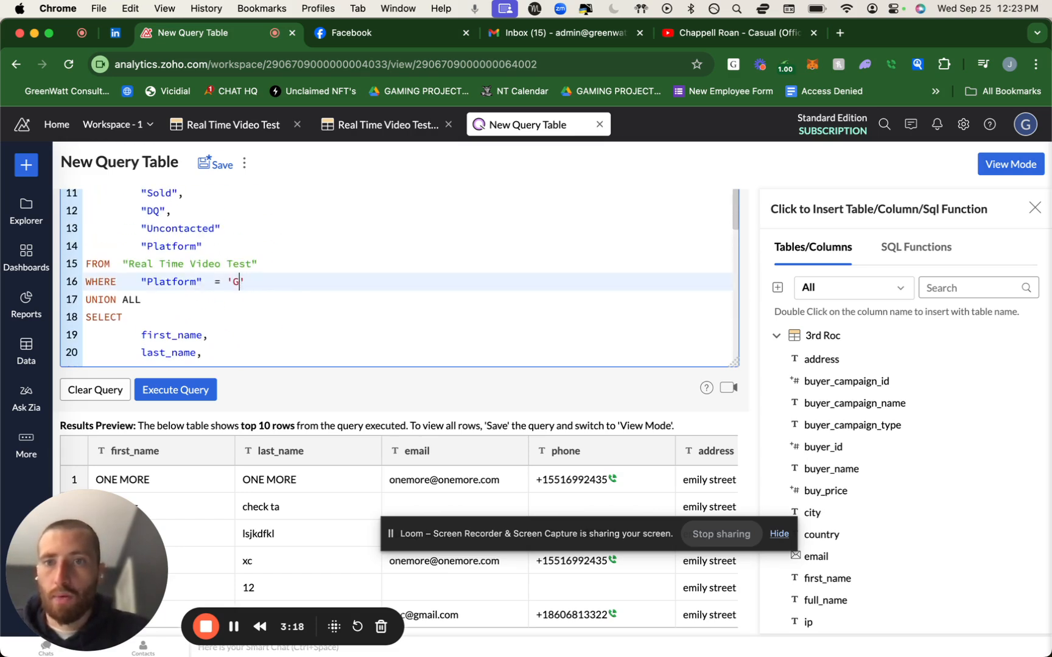
text(Facebook)
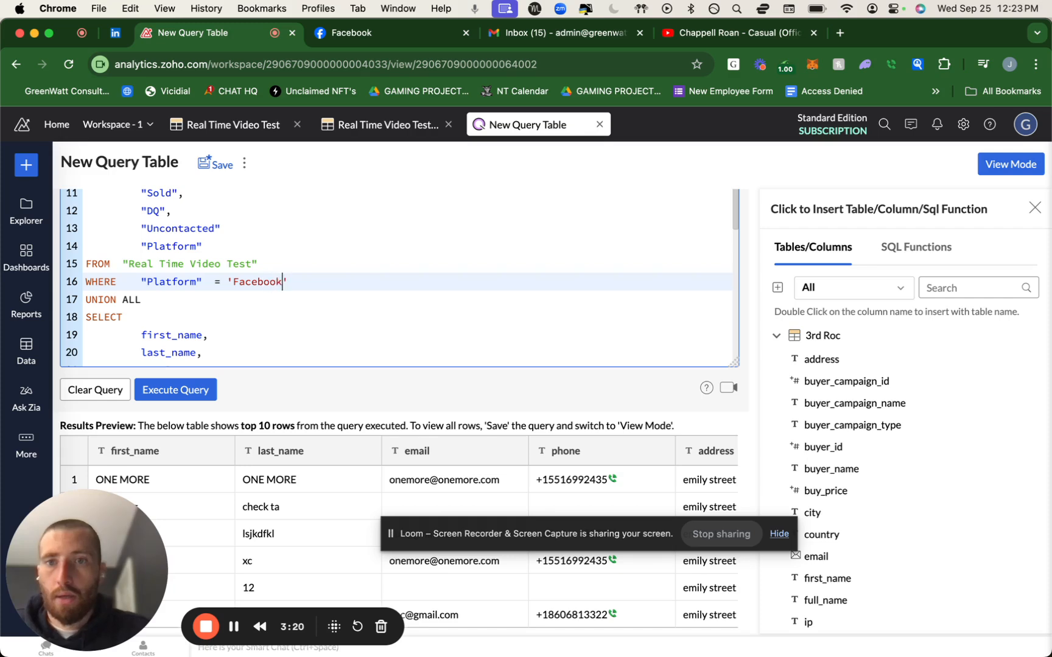
Execute the Facebook-filtered UNION ALL query and review its results preview from the contact columns through Platform
click(203, 390)
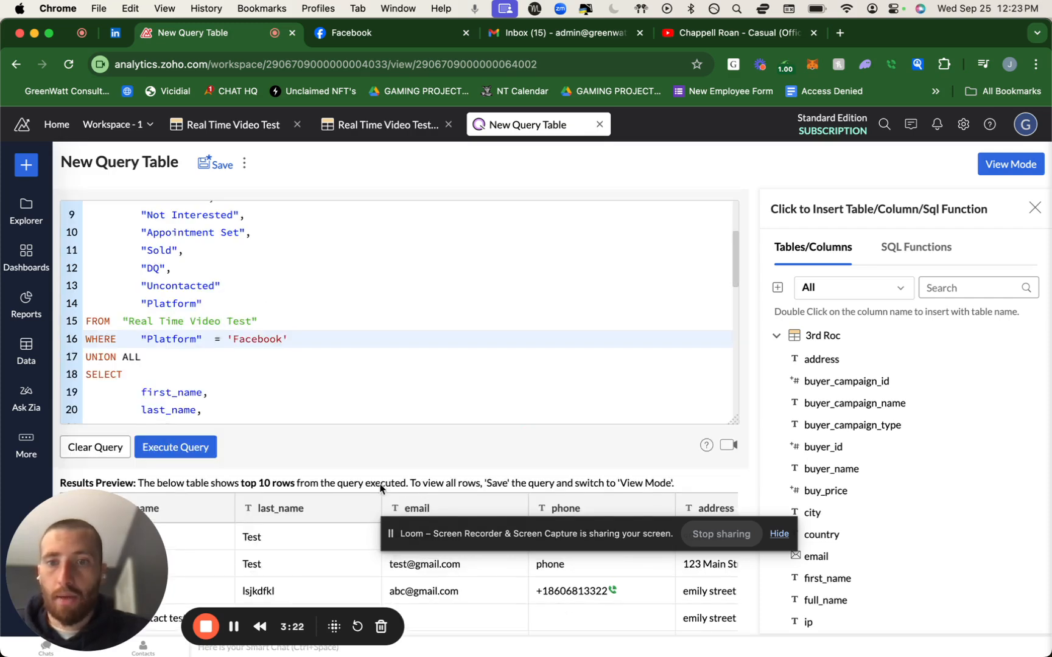
scroll(353, 510, down, 3)
scroll(537, 481, right, 5)
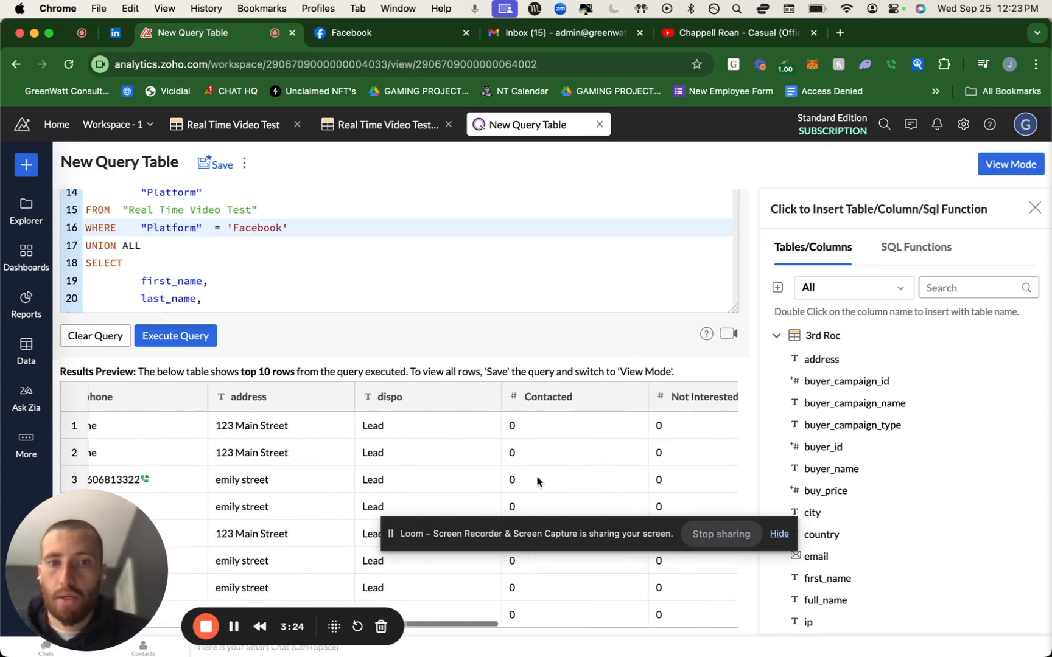
scroll(536, 481, right, 5)
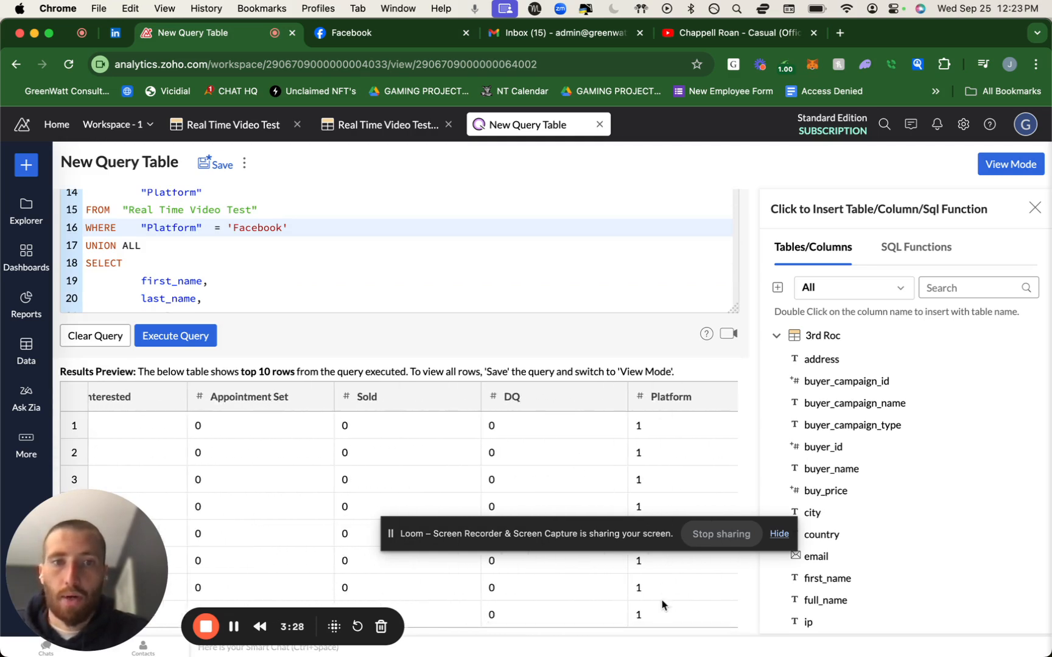
scroll(646, 426, left, 5)
scroll(638, 430, left, 5)
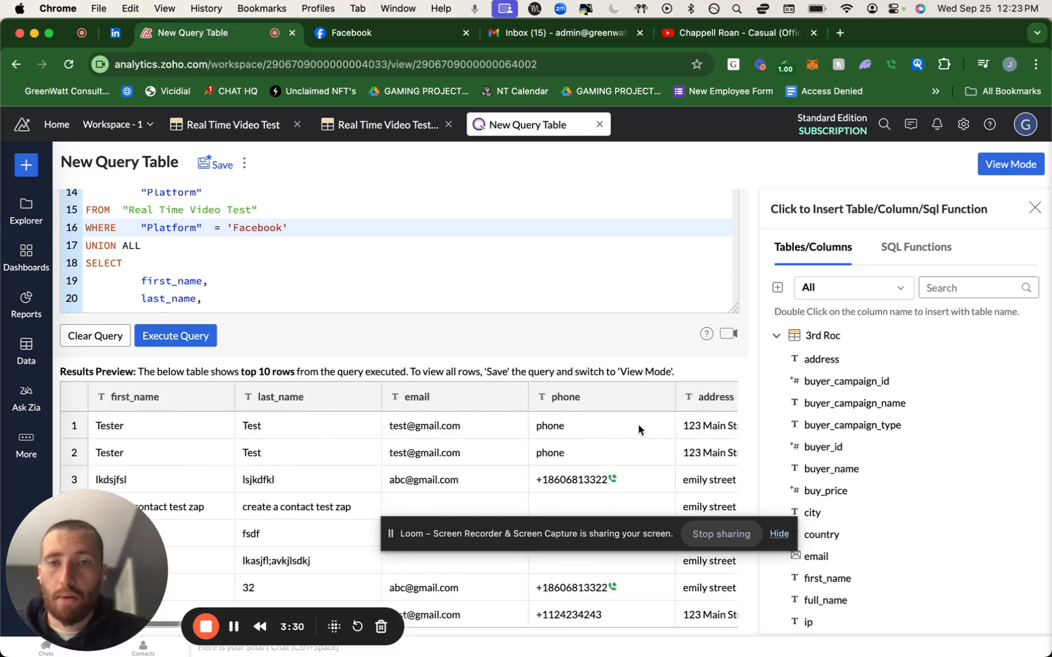
scroll(281, 282, down, 5)
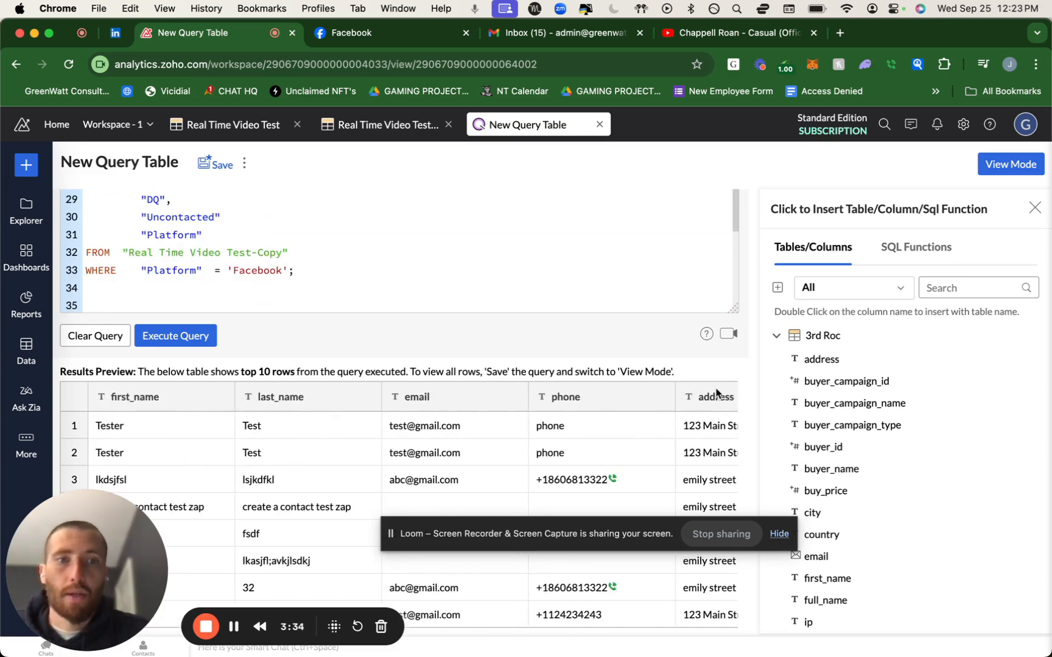
click(779, 337)
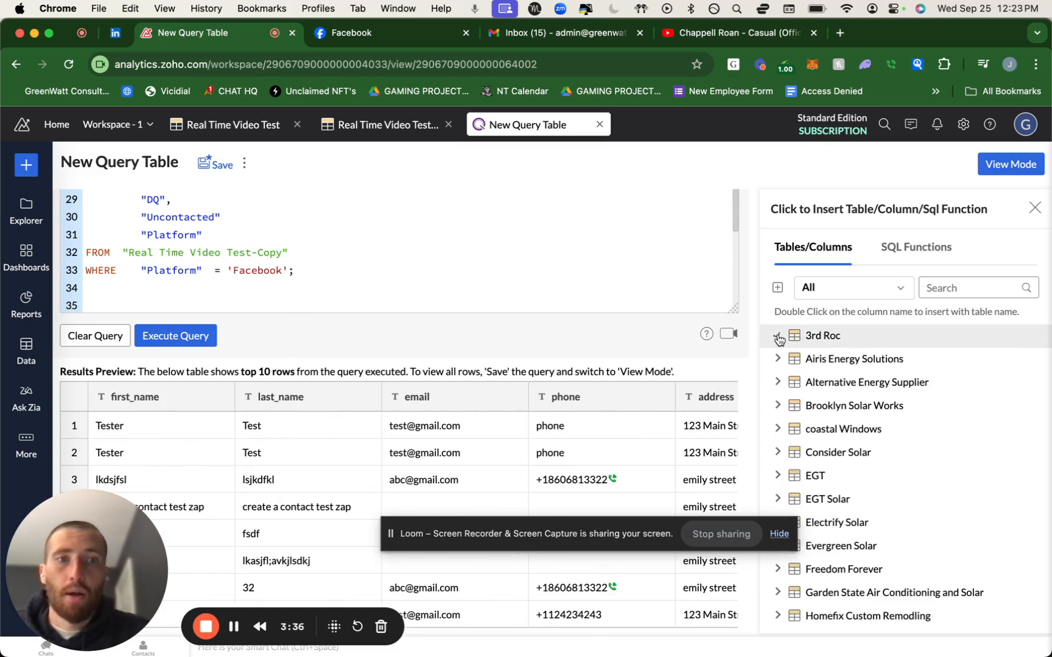
click(777, 336)
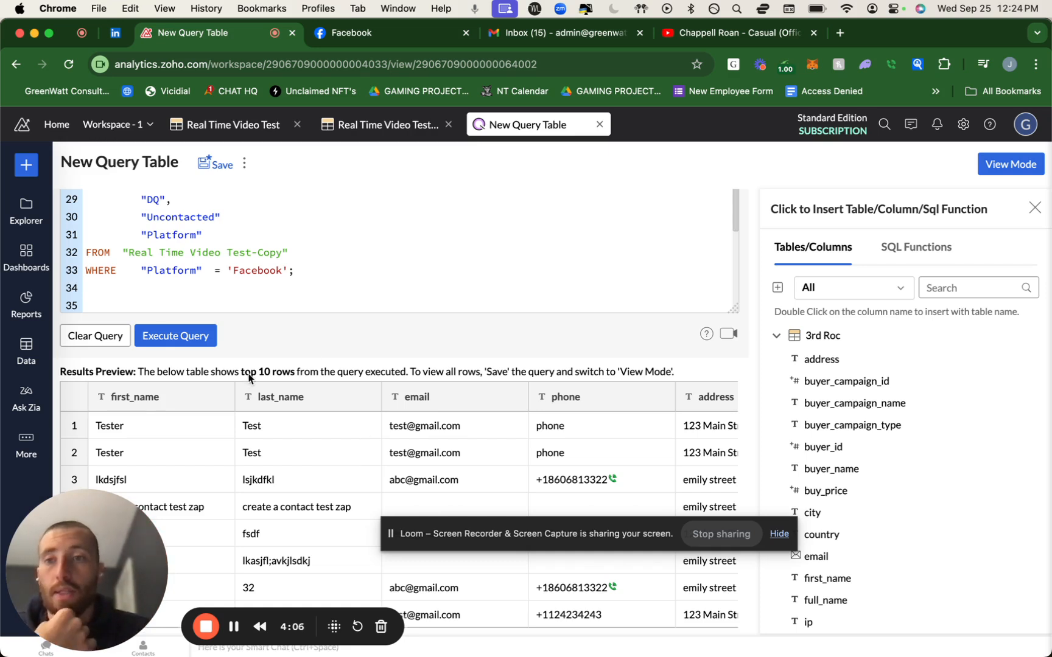
mouse_move(90, 512)
mouse_down()
mouse_move(201, 507)
mouse_move(413, 469)
mouse_move(137, 479)
mouse_move(84, 512)
mouse_up()
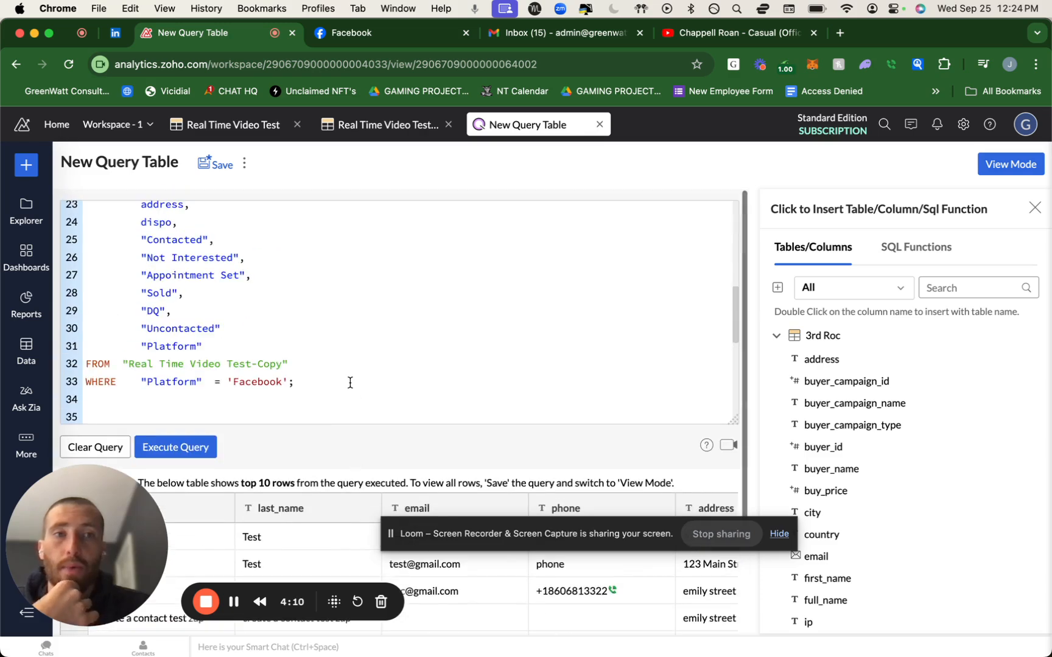
Try to switch the unsaved query table to View Mode, and check the results preview through the Platform column
click(1015, 163)
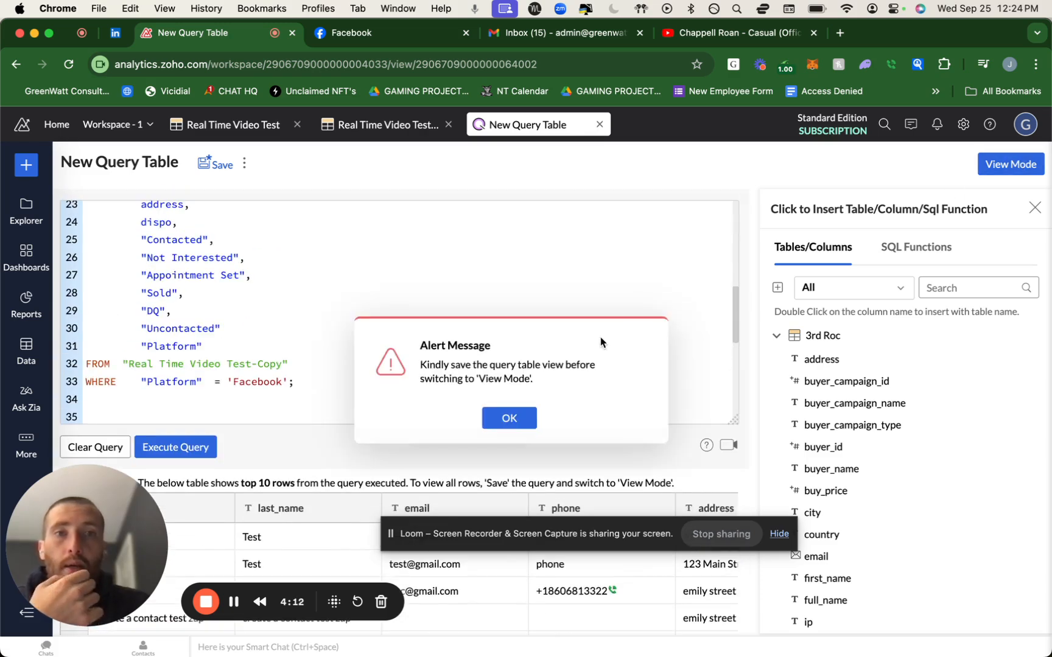
click(509, 418)
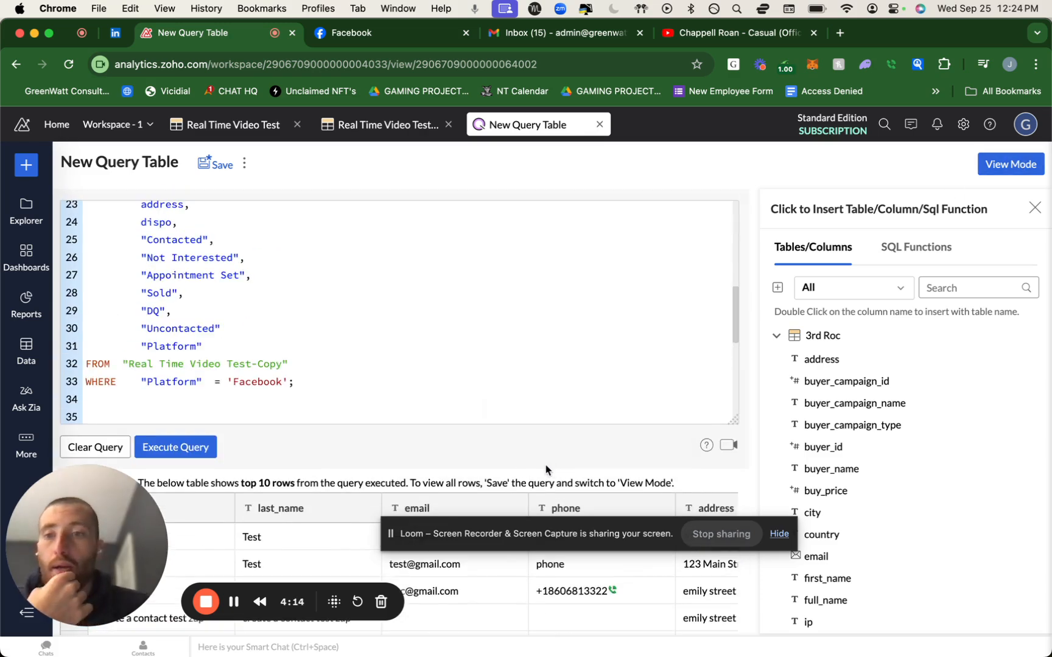
scroll(603, 476, down, 3)
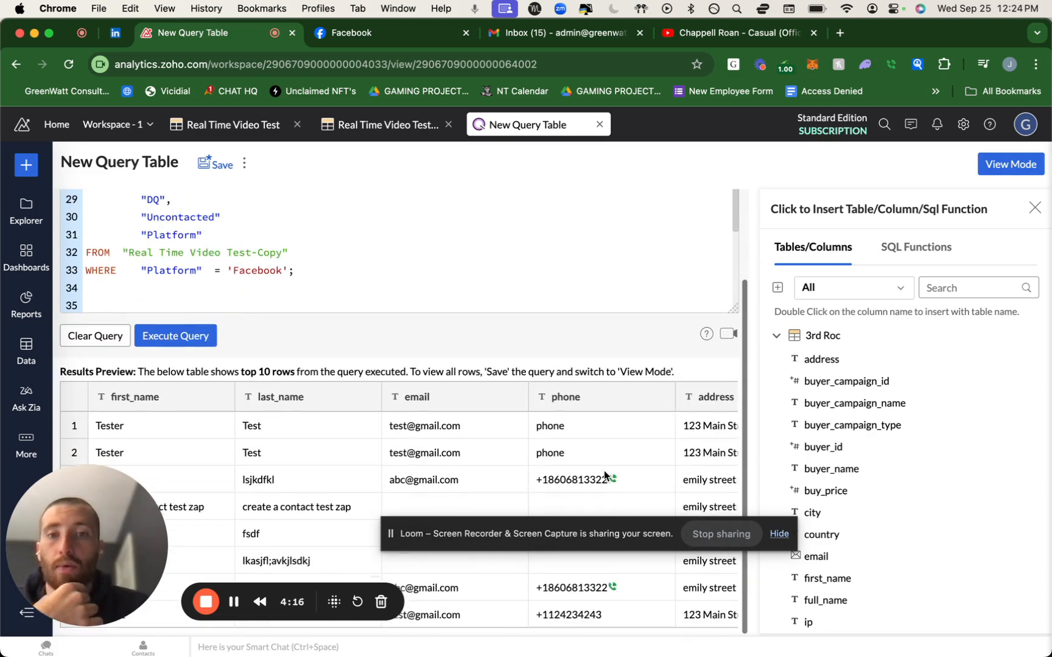
scroll(604, 471, right, 10)
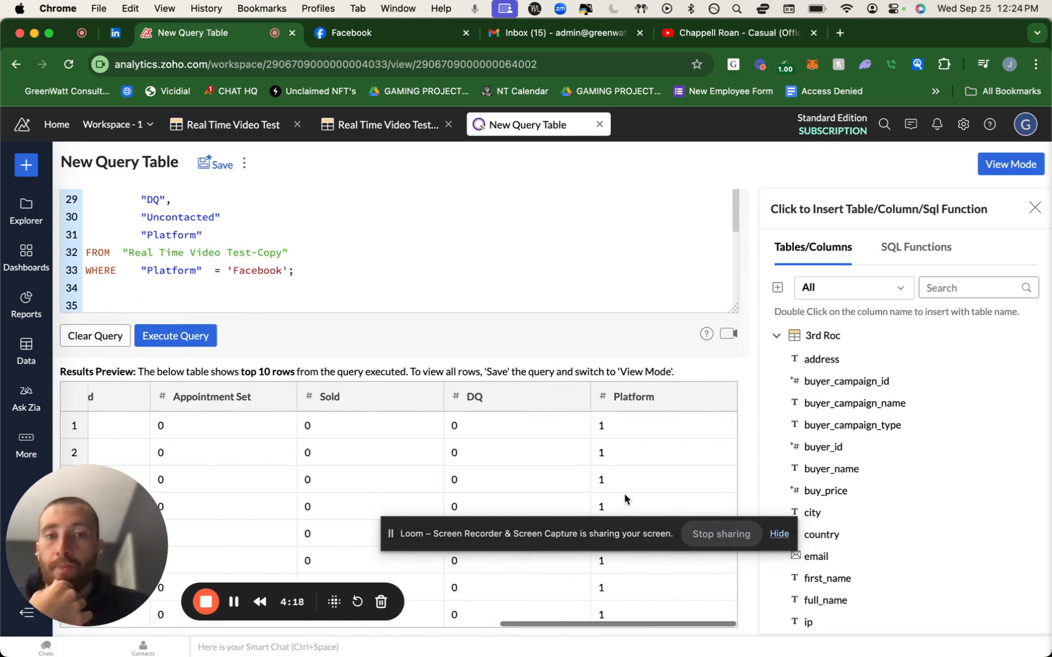